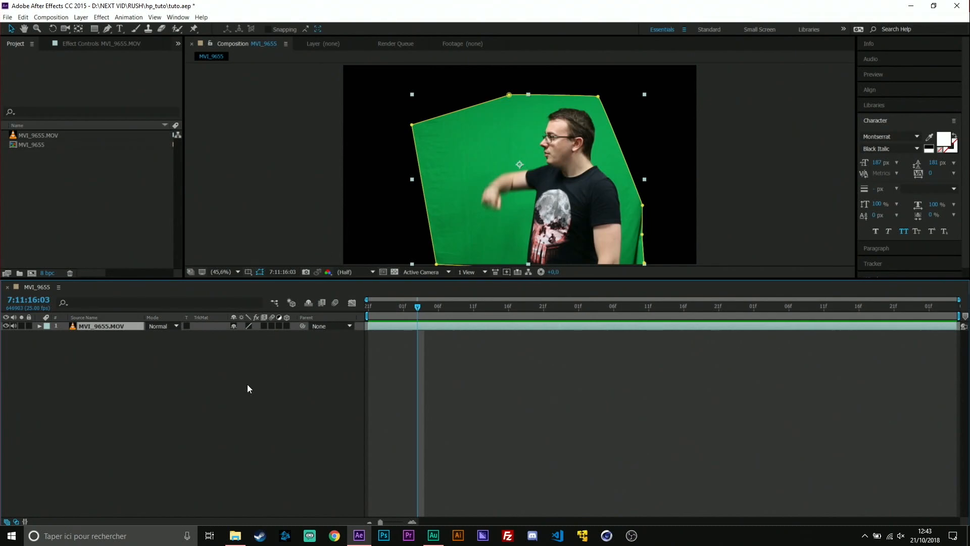
Step: Apply Keylight (1.2) to the MVI_9655.MOV layer and sample the green backdrop near the actor as its Screen Colour
key("ctrl+space")
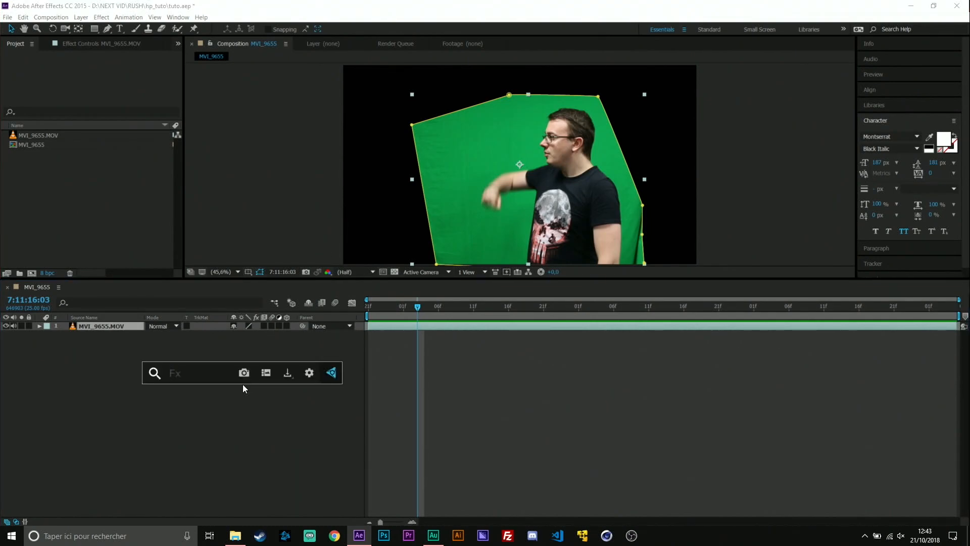
type("key")
key("Down")
key("Return")
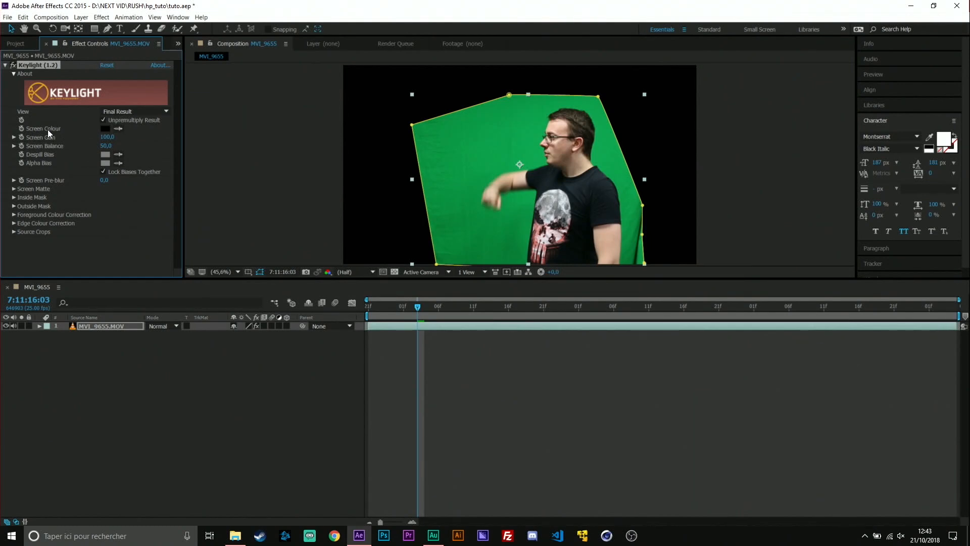
left_click(119, 128)
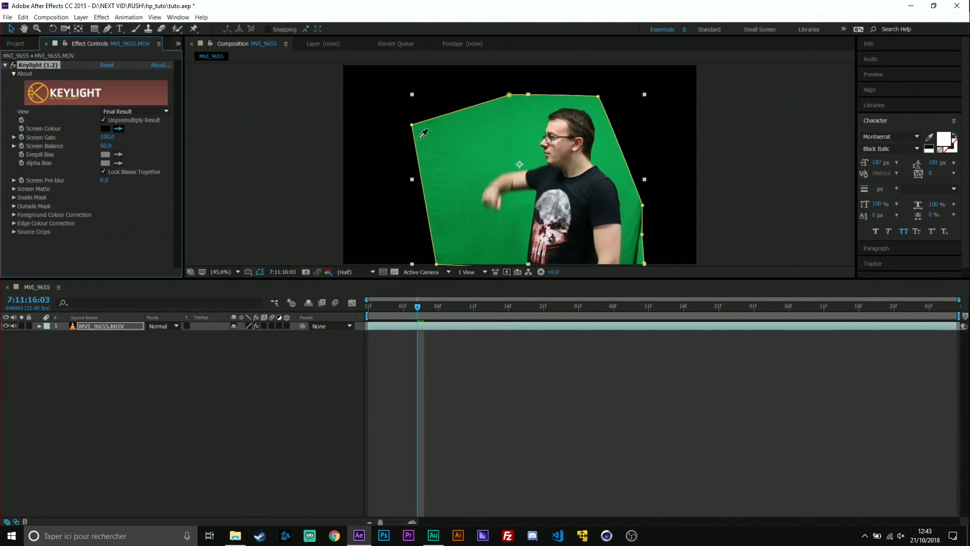
left_click(535, 158)
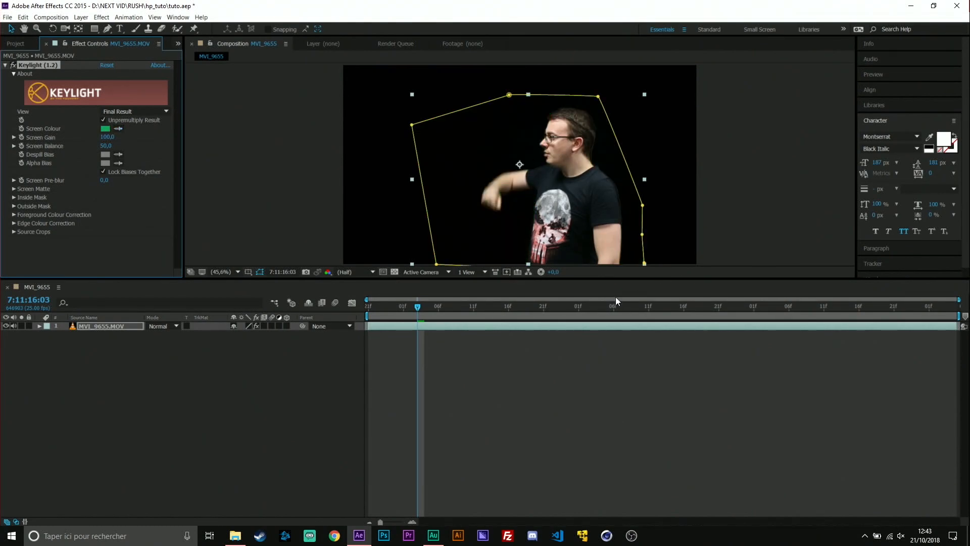
Step: With the transparency grid shown, set Keylight's View to Screen Matte and its Screen Gain to 124
left_click(395, 272)
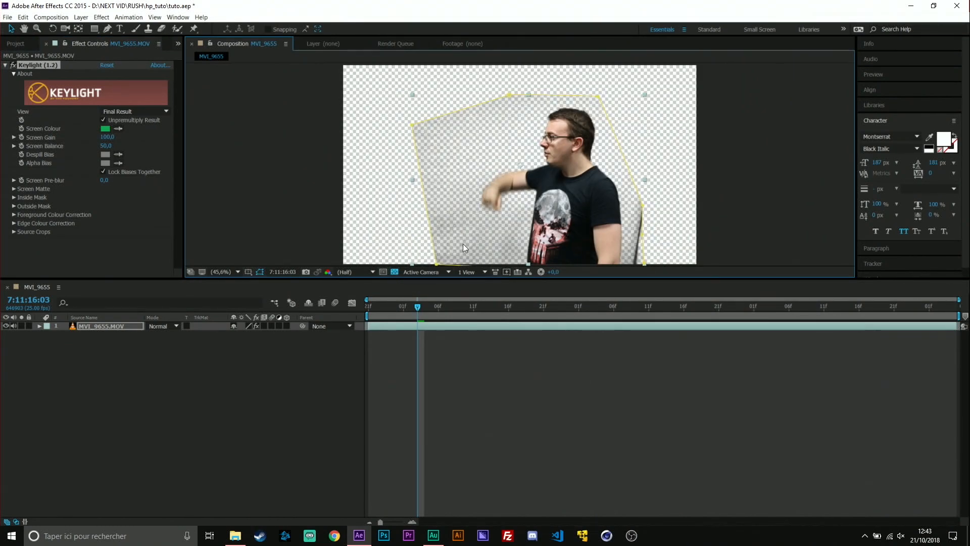
key("period")
scroll(442, 219, "up", 4)
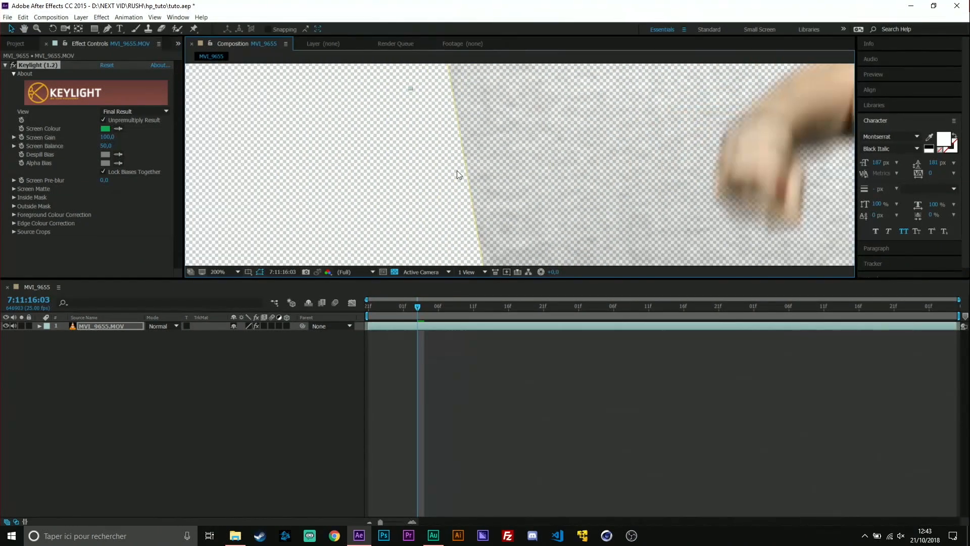
key("shift+slash")
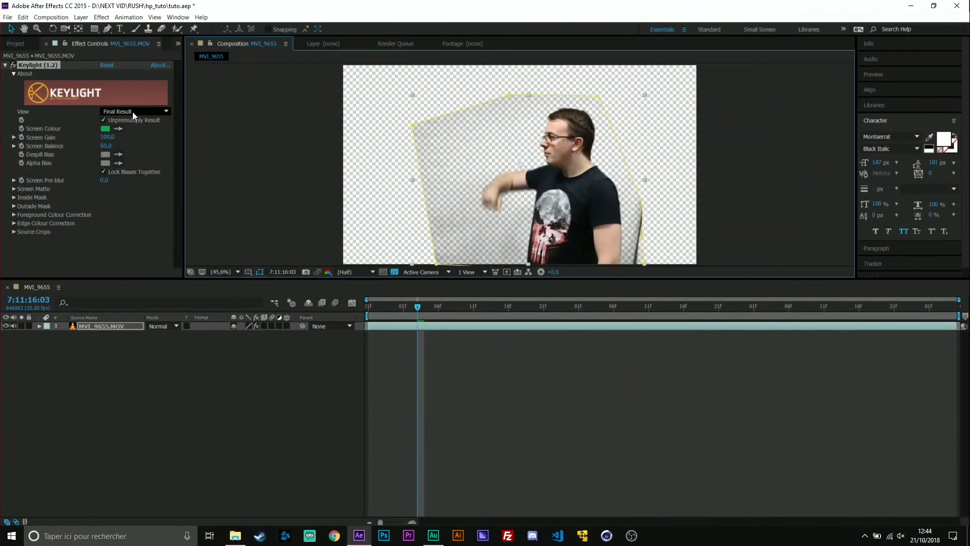
left_click(133, 112)
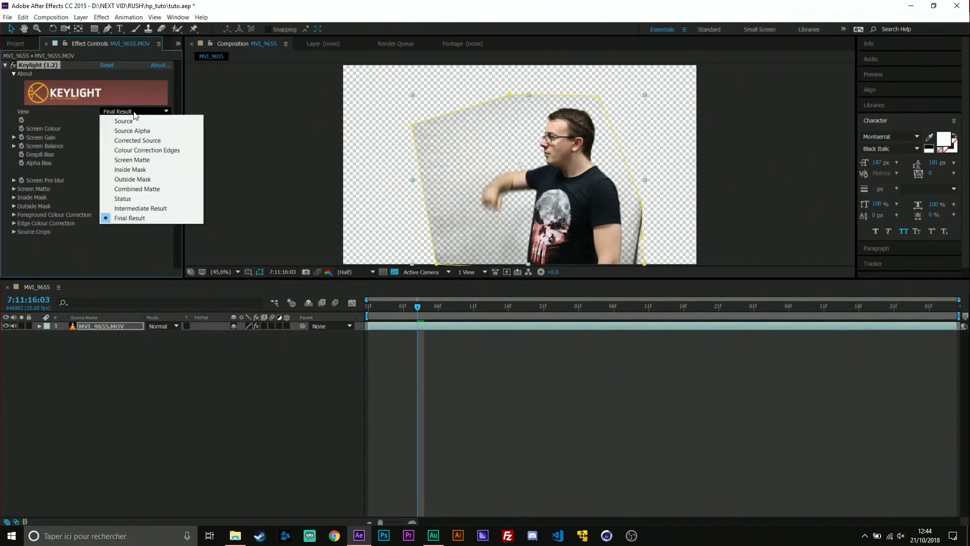
left_click(139, 160)
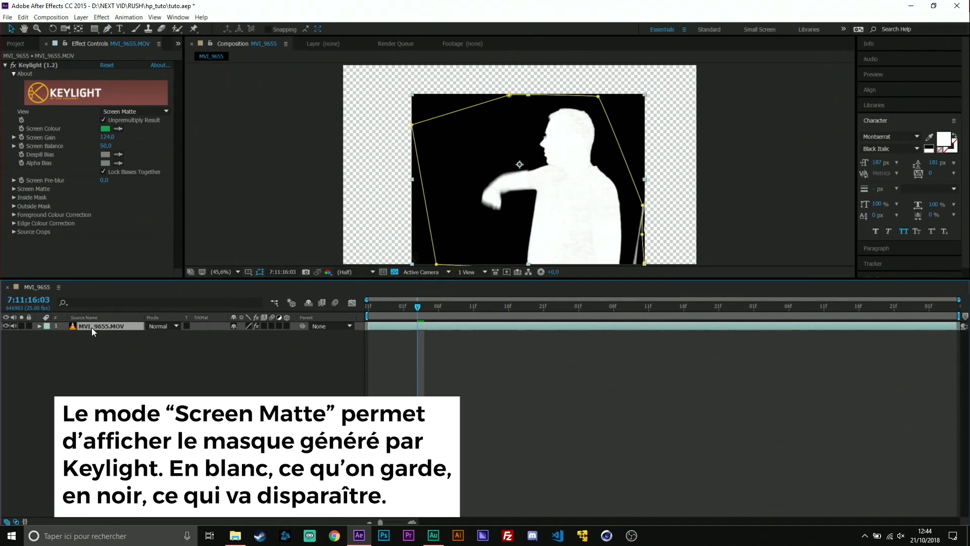
Step: Duplicate the MVI_9655.MOV layer and remove Keylight from the lower copy
key("ctrl+d")
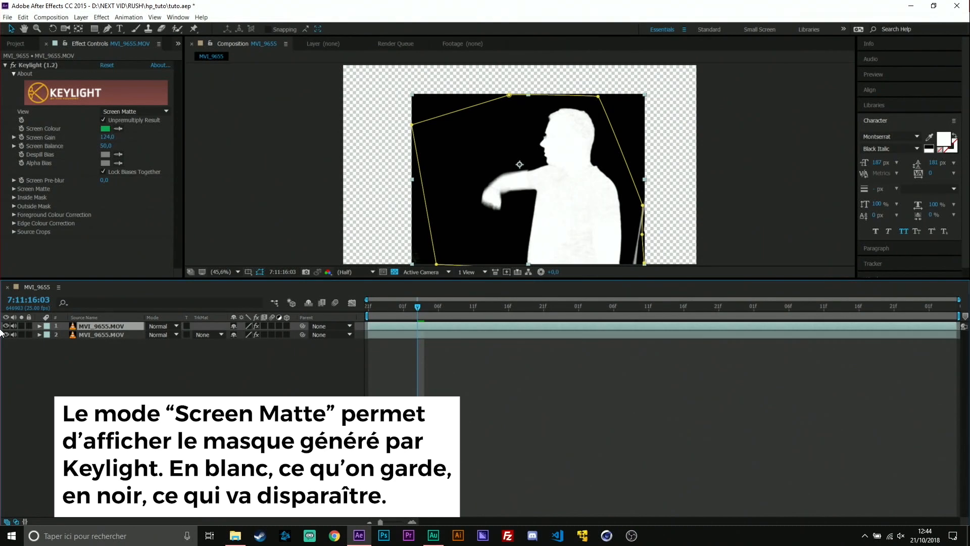
left_click(121, 335)
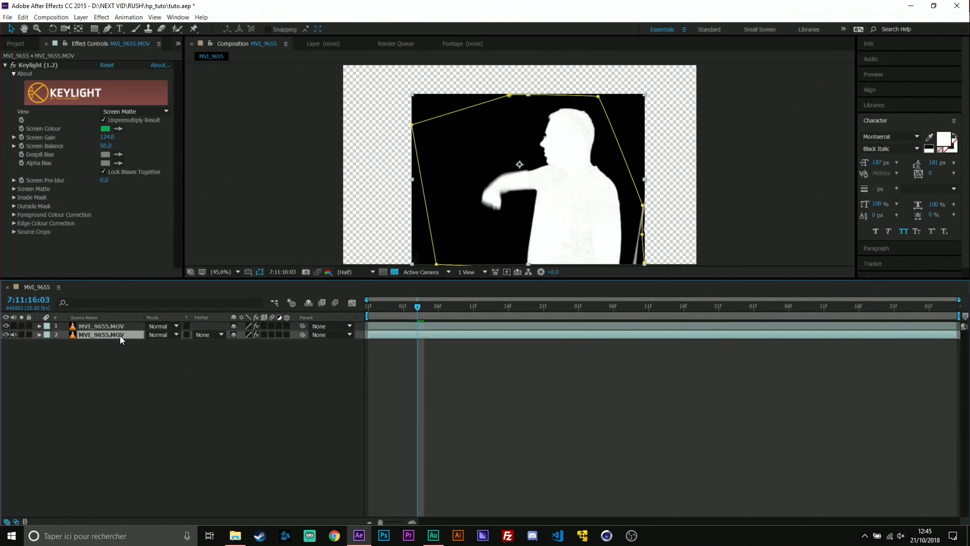
left_click(48, 65)
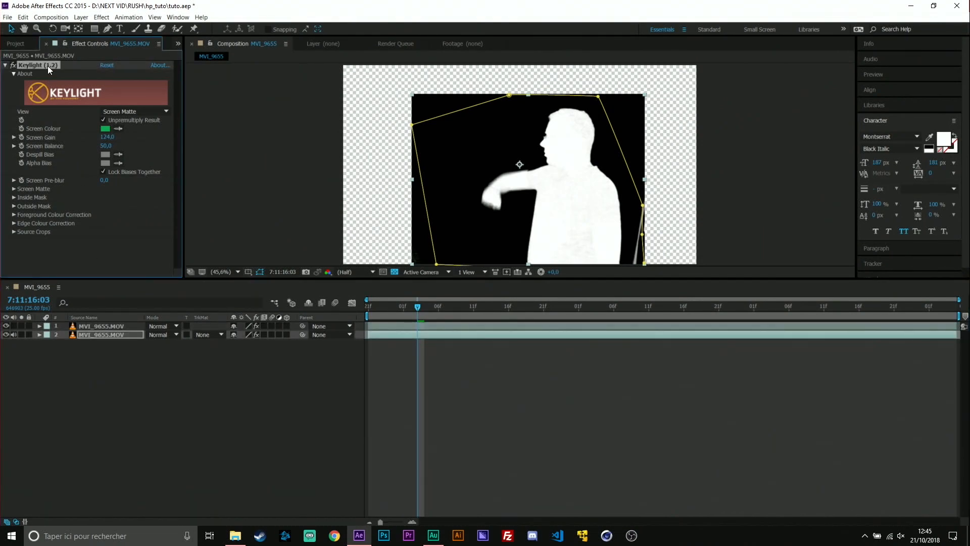
key("Delete")
Step: Adjust Clip White and Clip Black in the upper layer's Keylight Screen Matte settings to clean up the matte
left_click(128, 326)
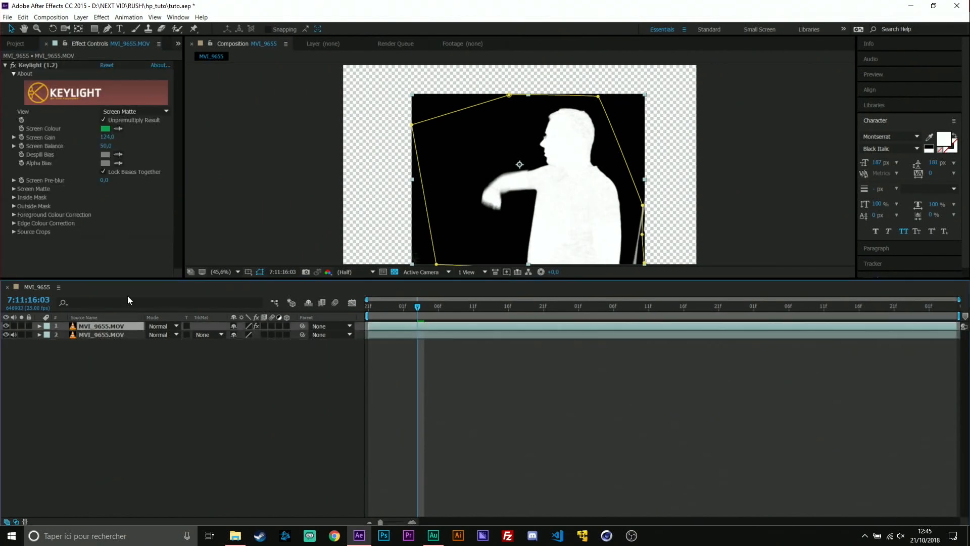
left_click(14, 189)
left_click_drag(107, 206, 141, 206)
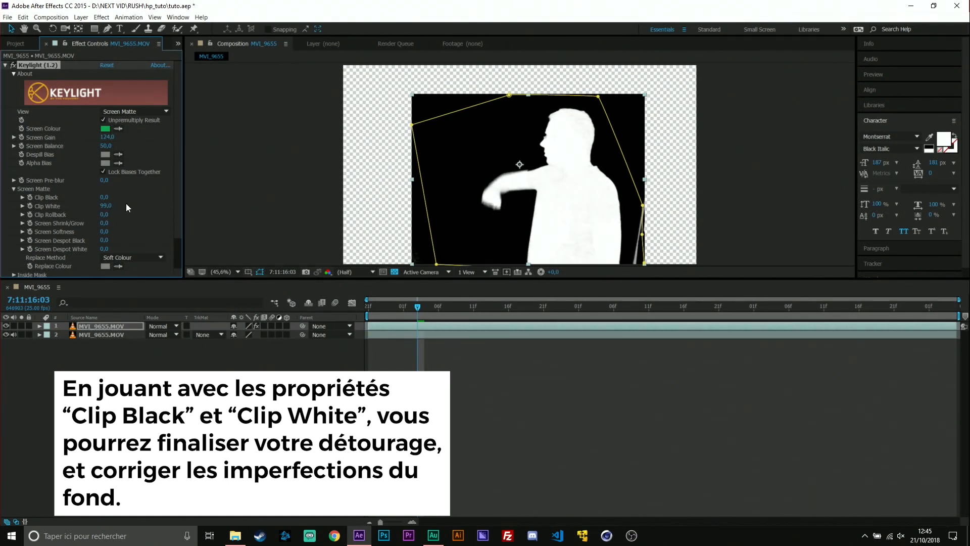
left_click_drag(105, 198, 124, 197)
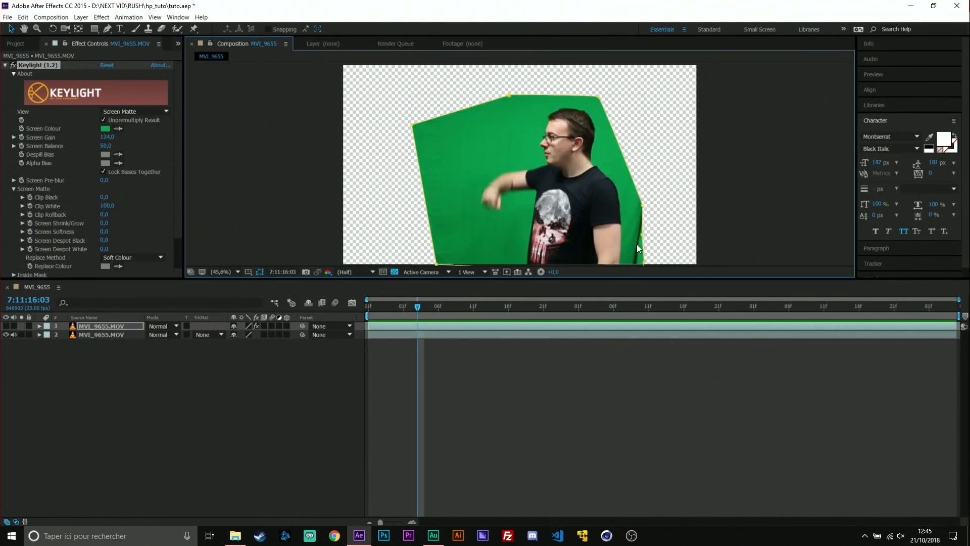
left_click(6, 325)
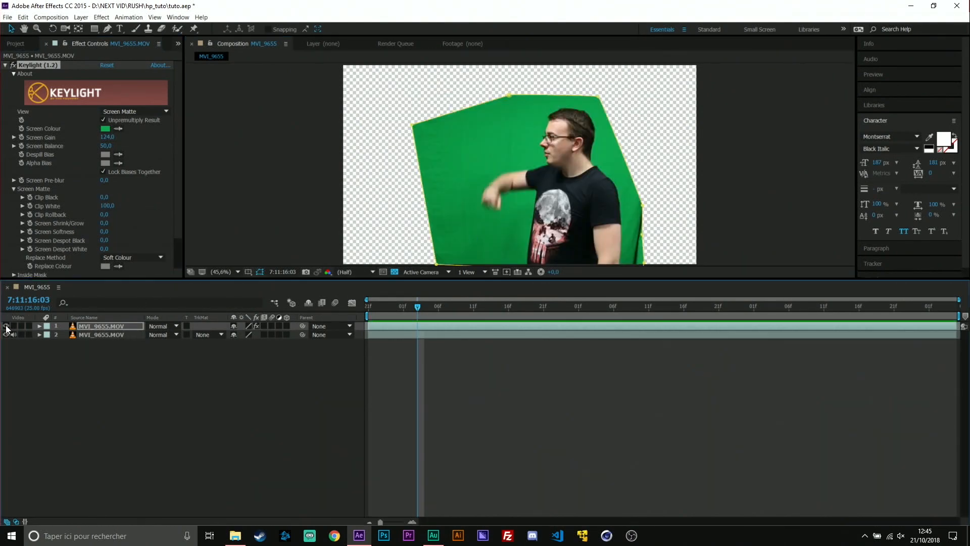
left_click(38, 195)
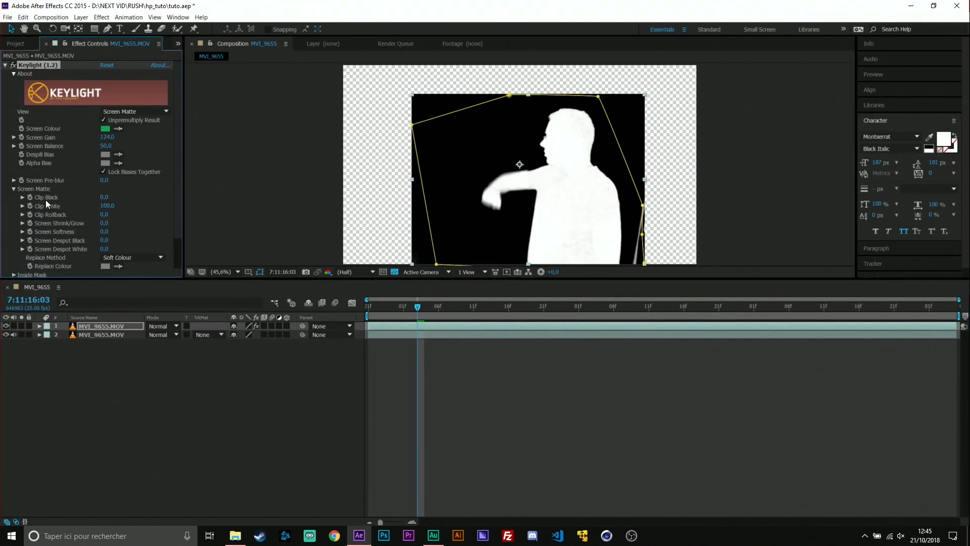
left_click_drag(107, 200, 145, 201)
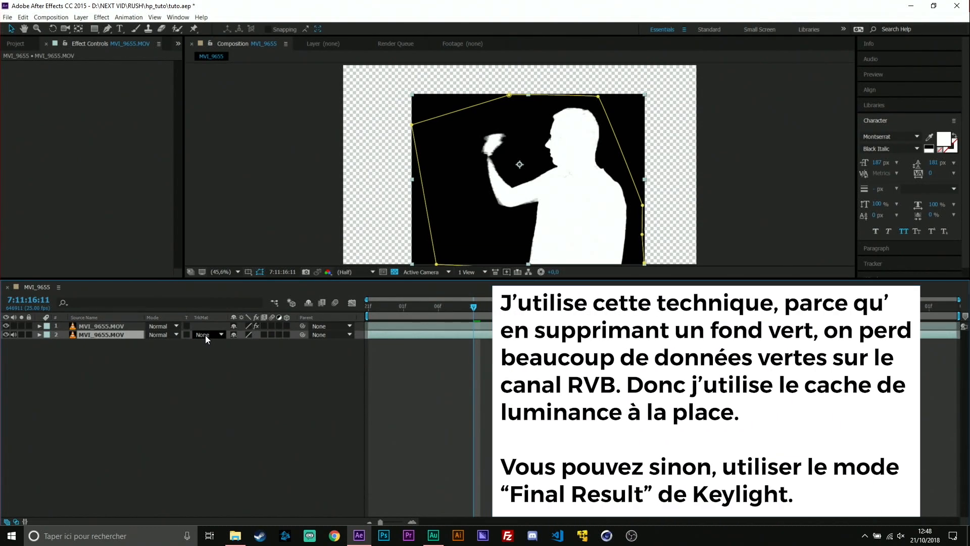
Step: Set the lower MVI_9655.MOV layer's track matte to Luma Matte, using the keyed layer above it
left_click(213, 335)
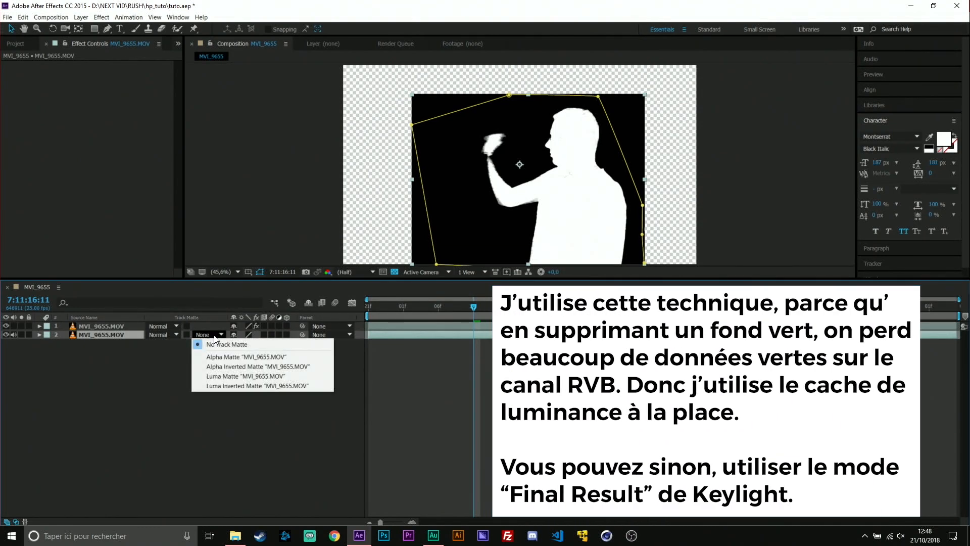
left_click(238, 376)
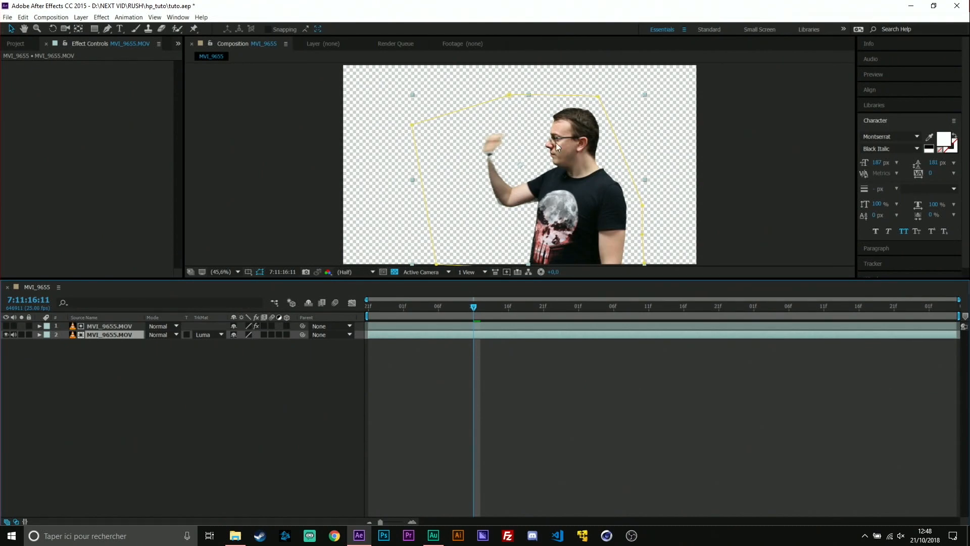
left_click(99, 326)
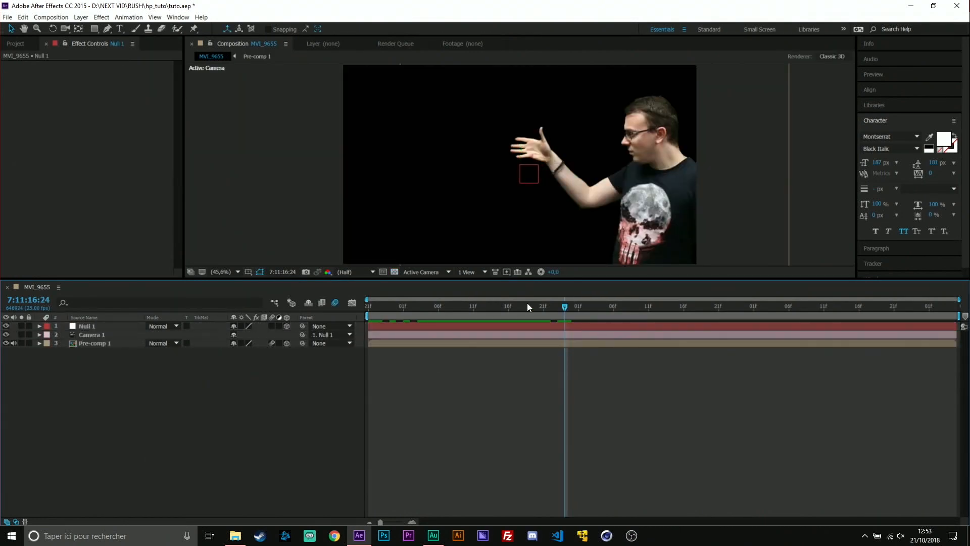
Step: Move to 7:11:16:18 and create a full-frame black solid above the null layer
left_click(511, 305)
key("ctrl+y")
key("Return")
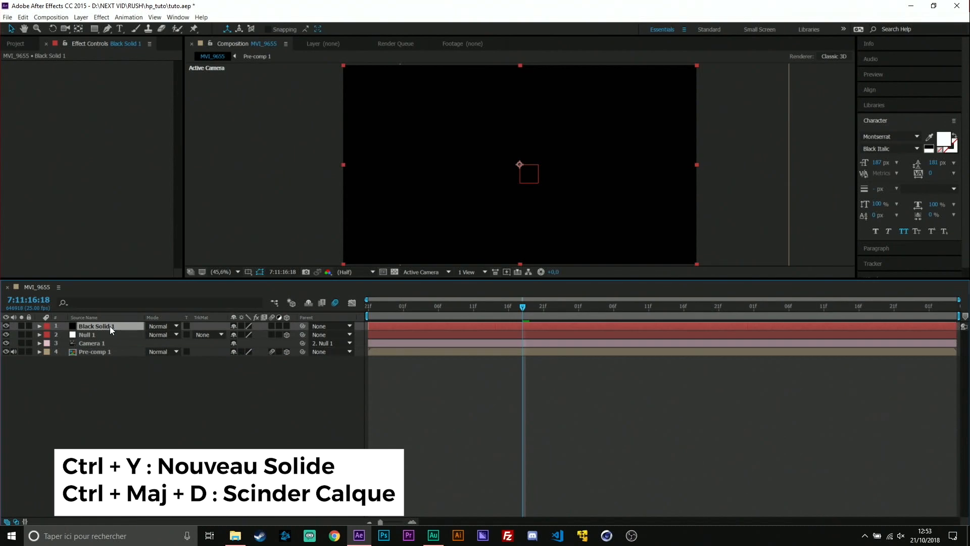
Step: Try splitting the black solid at 7:11:16:18, and undo the split
key("ctrl+shift+d")
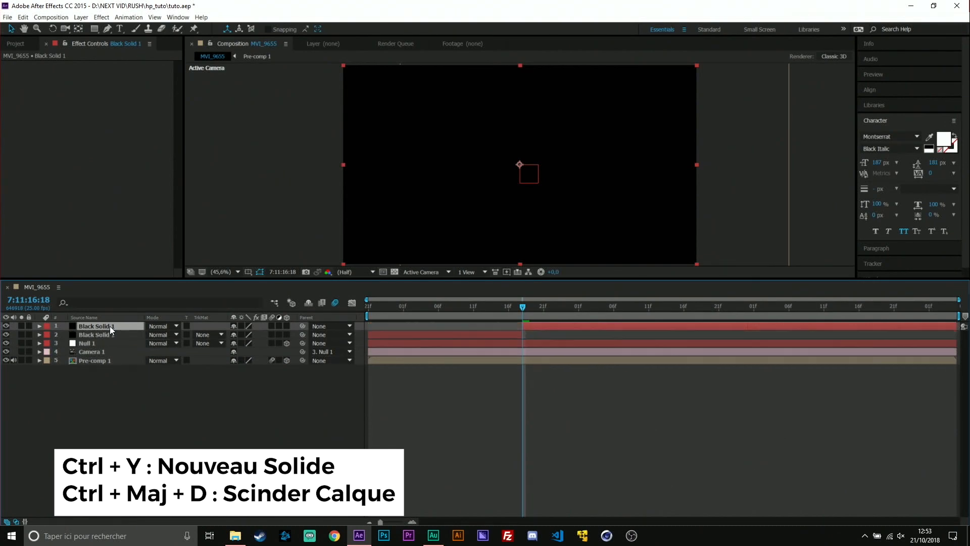
left_click(514, 336)
key("ctrl+z")
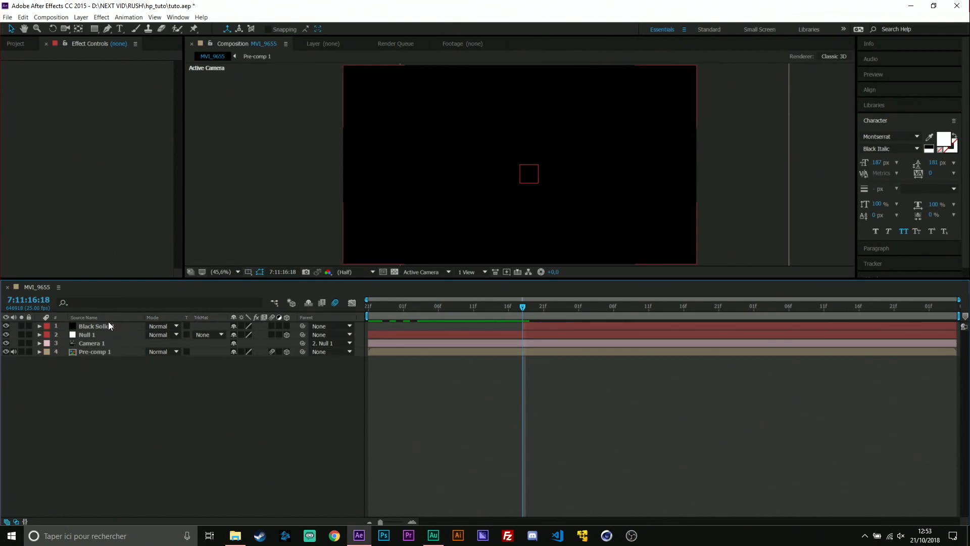
Step: Trim the black solid to start at 7:11:16:14 and apply the Saber effect to it
left_click(104, 326)
key("ctrl+space")
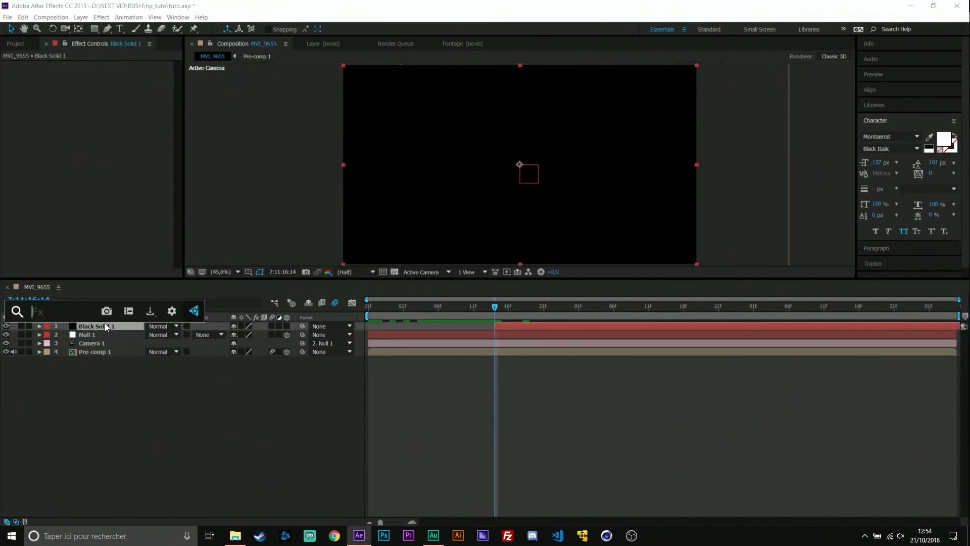
type("sab")
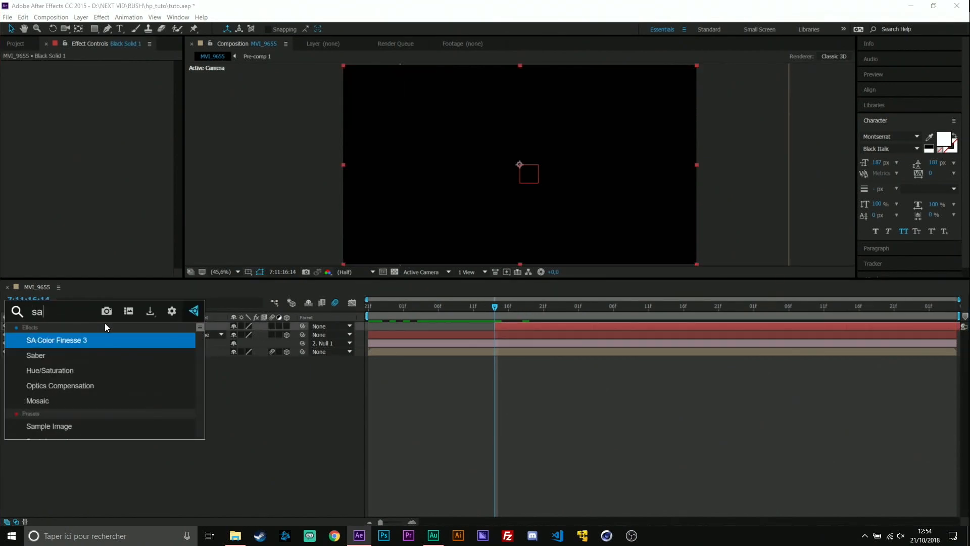
key("Return")
Step: Set Composite Settings to Transparent in Saber's Render Settings
left_click(14, 186)
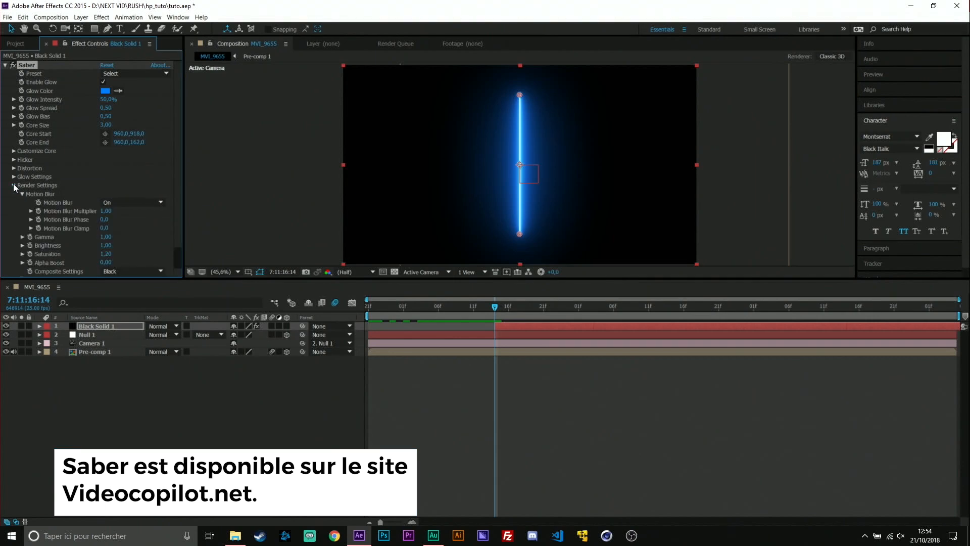
left_click(135, 270)
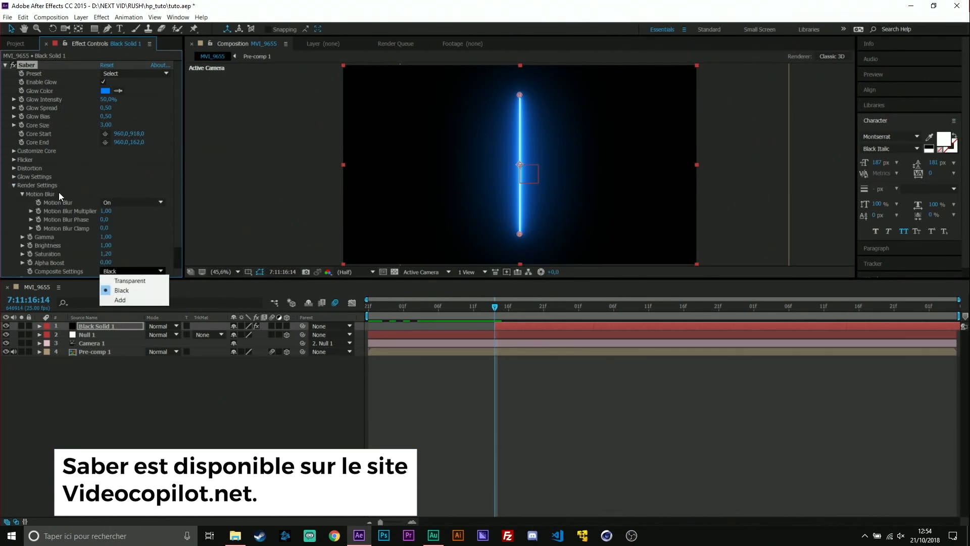
left_click(120, 282)
left_click(119, 282)
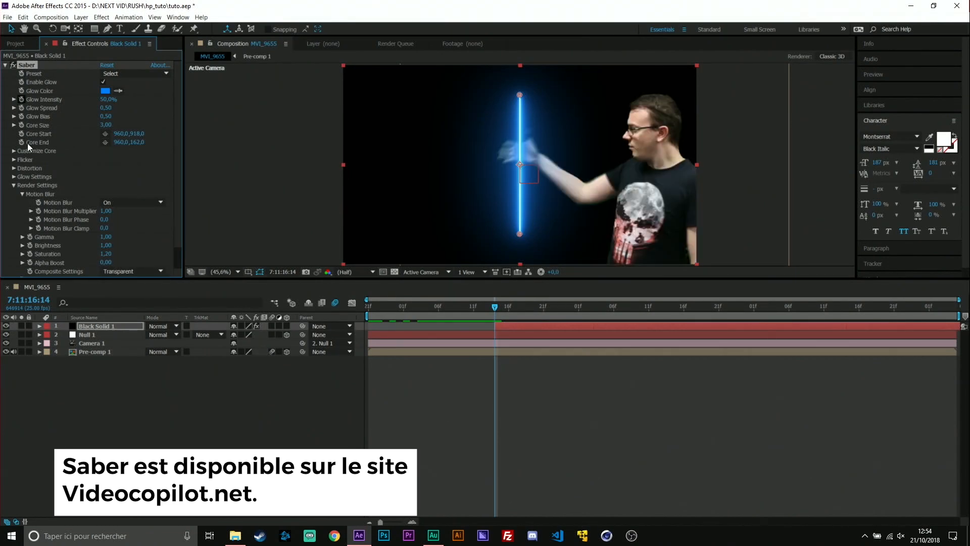
Step: Draw an open four-point curved mask path on the hidden black solid from the hand to outside the frame, and show the solid again
left_click(96, 326)
left_click(8, 326)
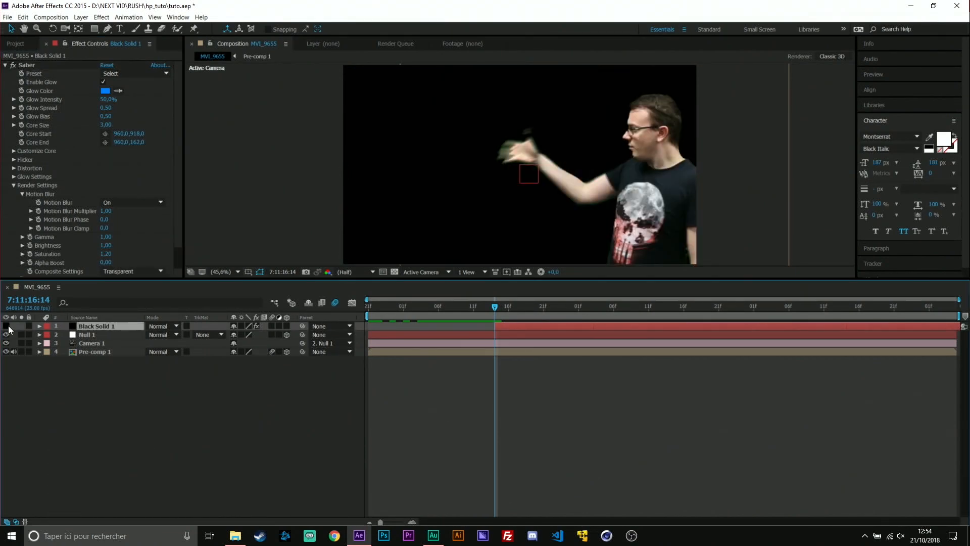
key("g")
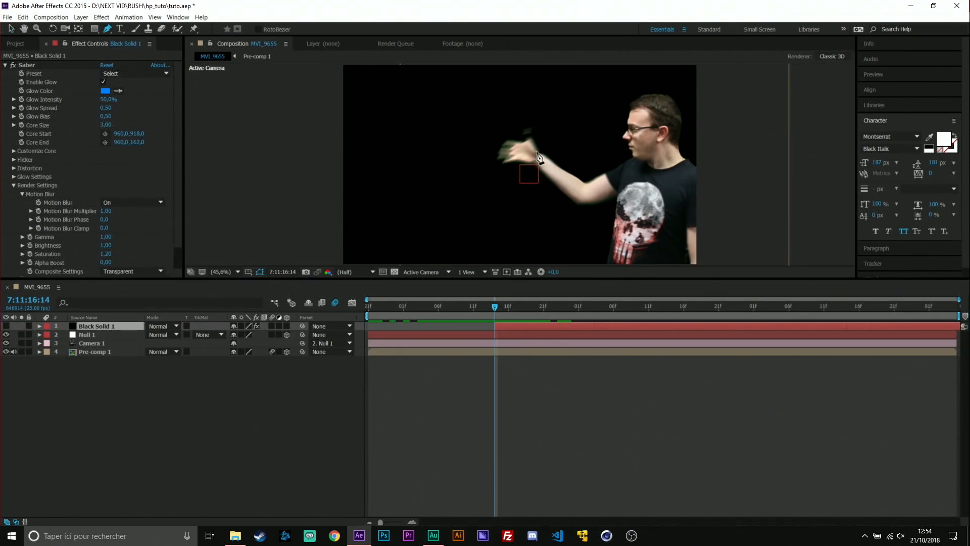
left_click(522, 153)
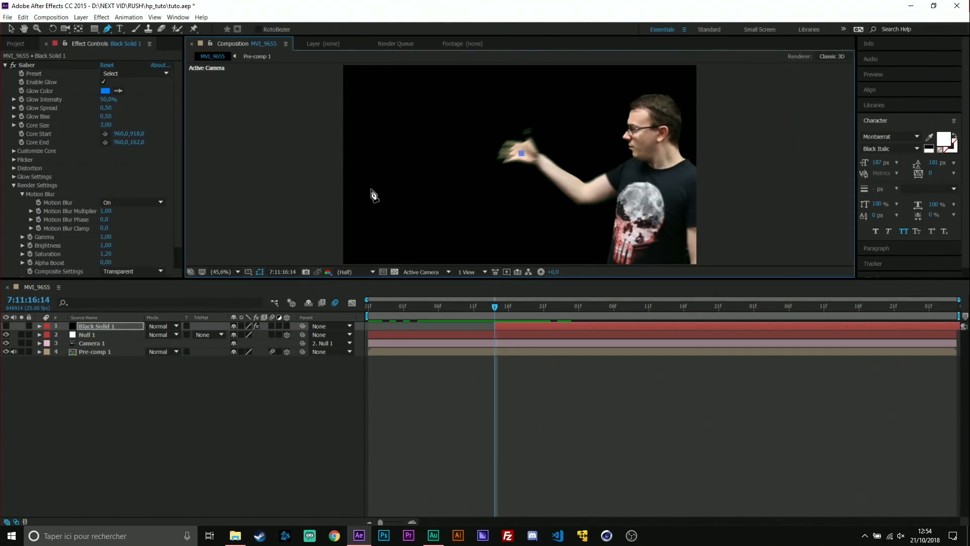
left_click(451, 148)
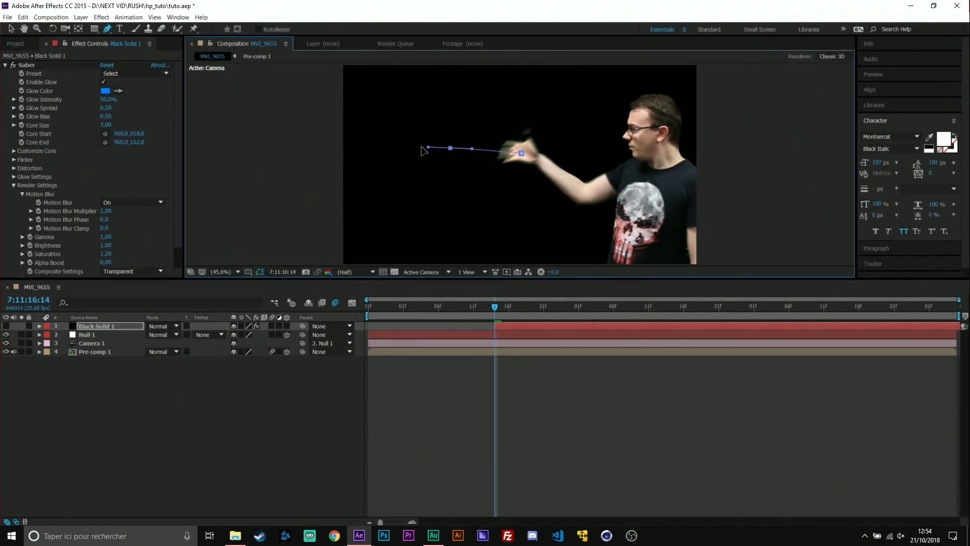
left_click_drag(377, 154, 328, 162)
left_click(262, 152)
left_click(6, 327)
left_click(6, 326)
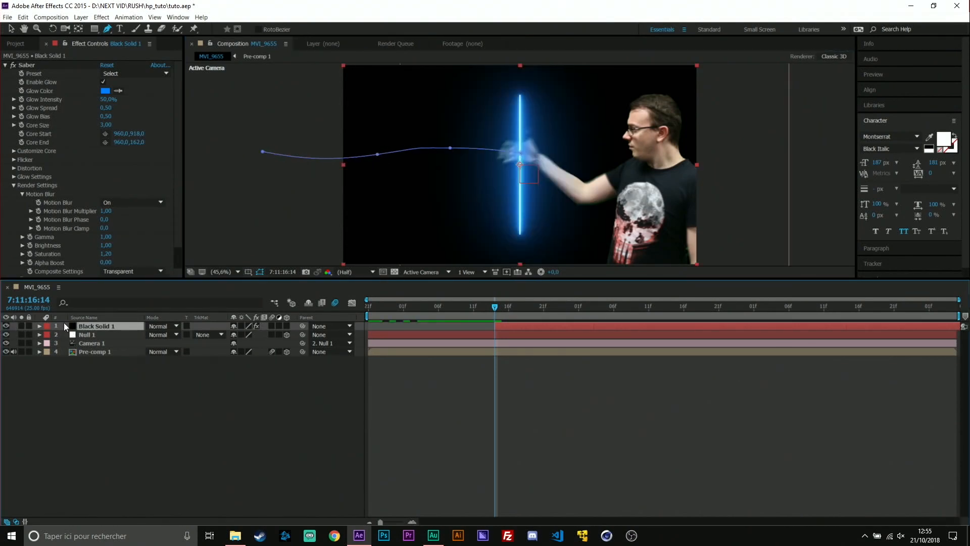
Step: Set Saber's Core Type to Layer Masks under Customize Core so the beam follows the drawn path
left_click(17, 189)
left_click(14, 150)
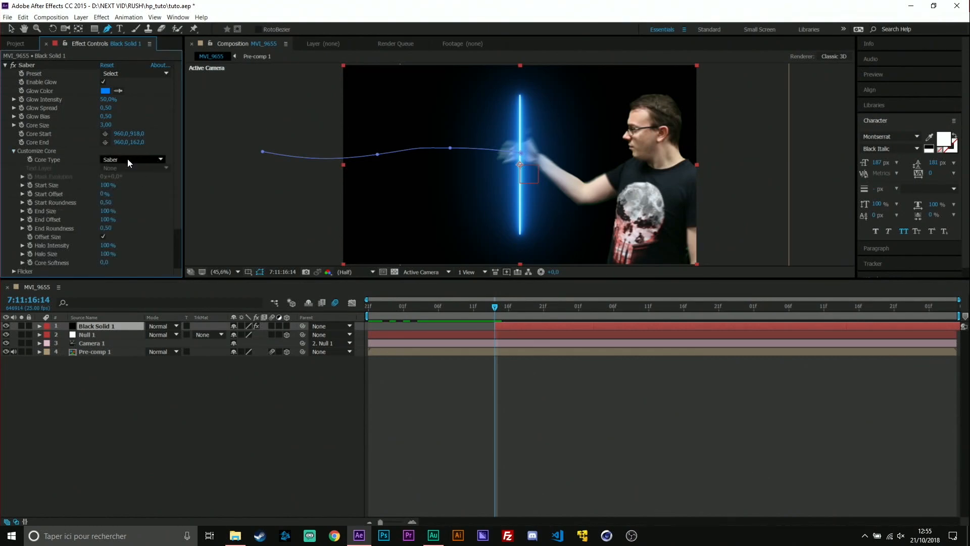
left_click(127, 159)
left_click(135, 177)
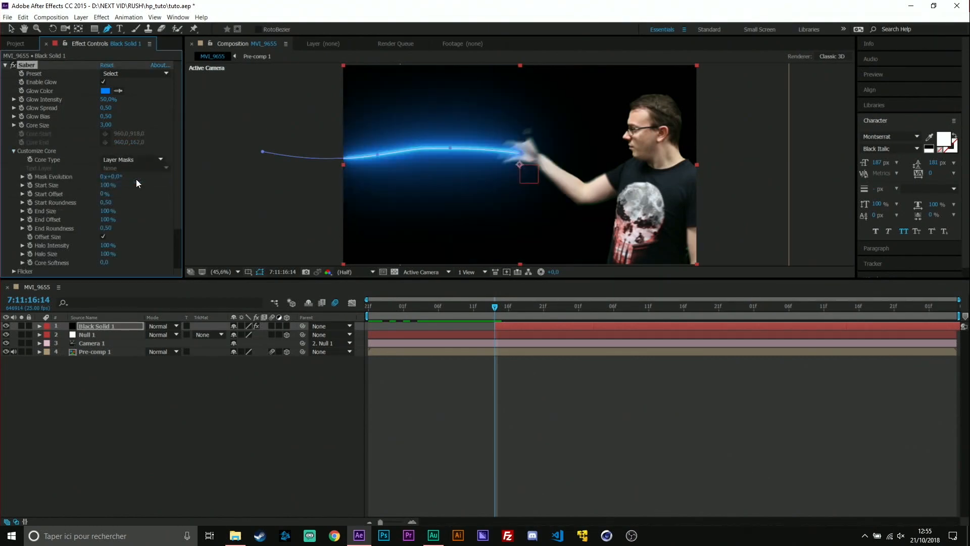
left_click(212, 445)
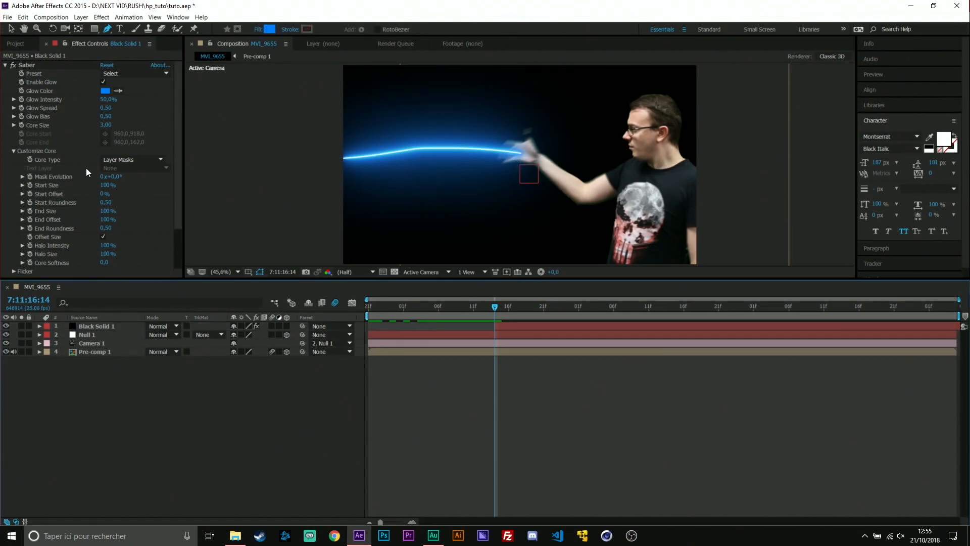
Step: Apply the Patronus preset to the Saber effect and switch back to the Selection tool
left_click(113, 74)
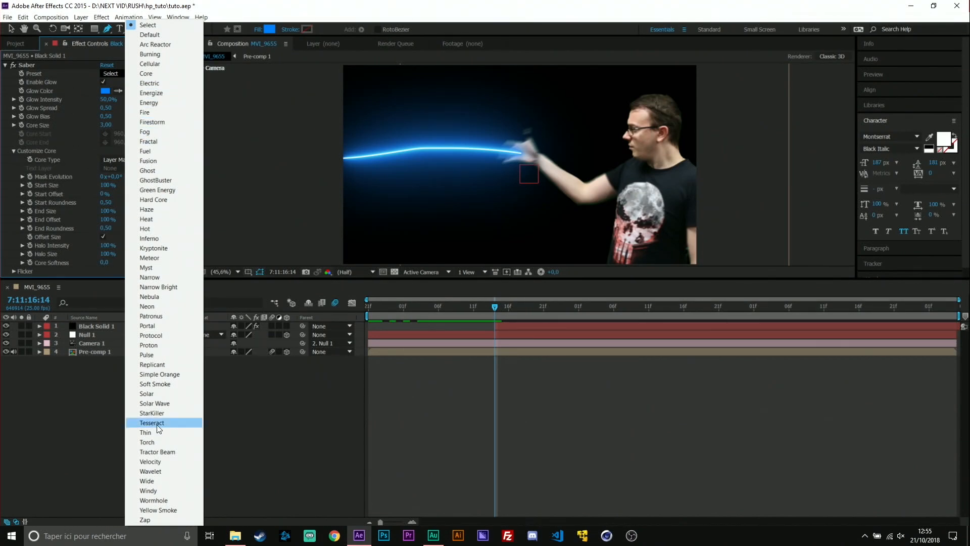
left_click(178, 317)
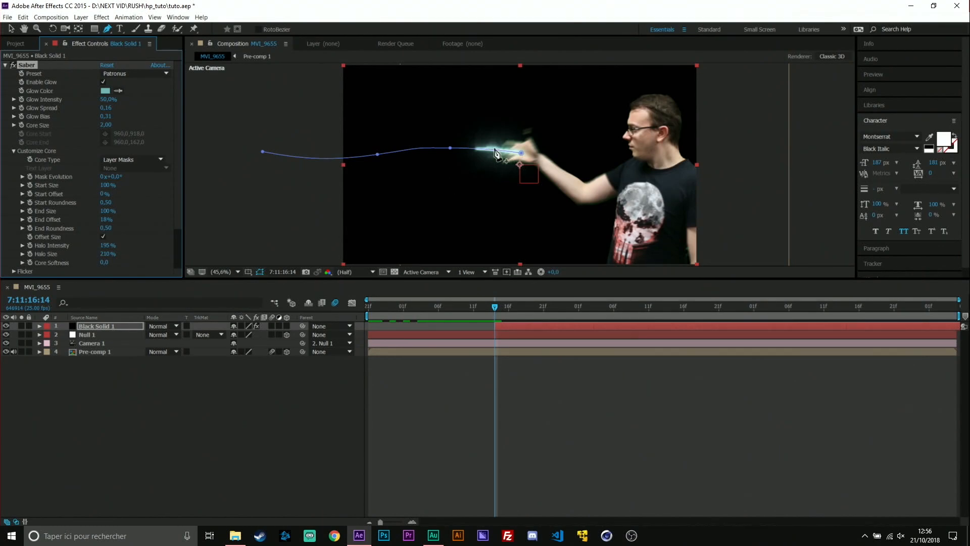
left_click(11, 28)
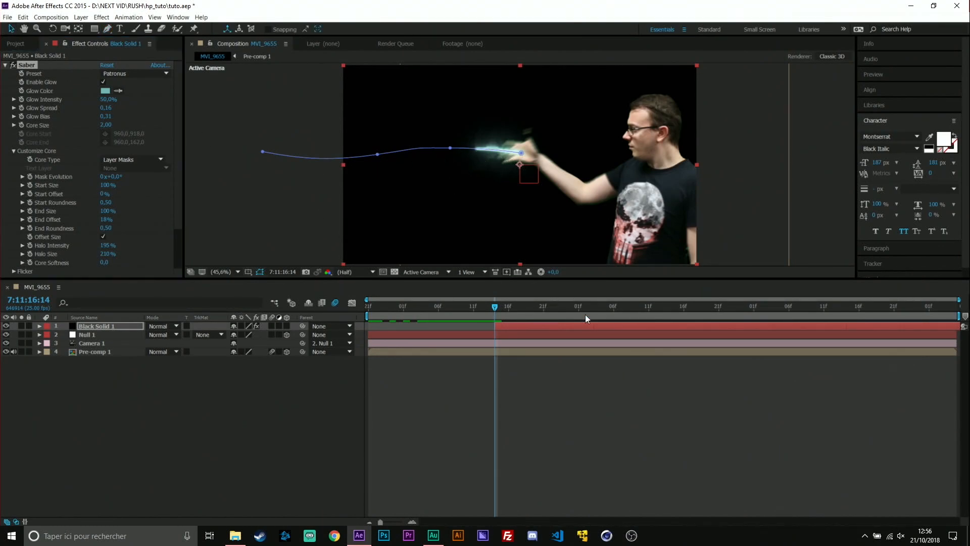
Step: Animate Saber's Start Offset and End Offset from 7:11:16:14, with the final End Offset keyframe at 7:11:16:18 and Start Offset keyframe at 7:11:16:23
left_click(135, 329)
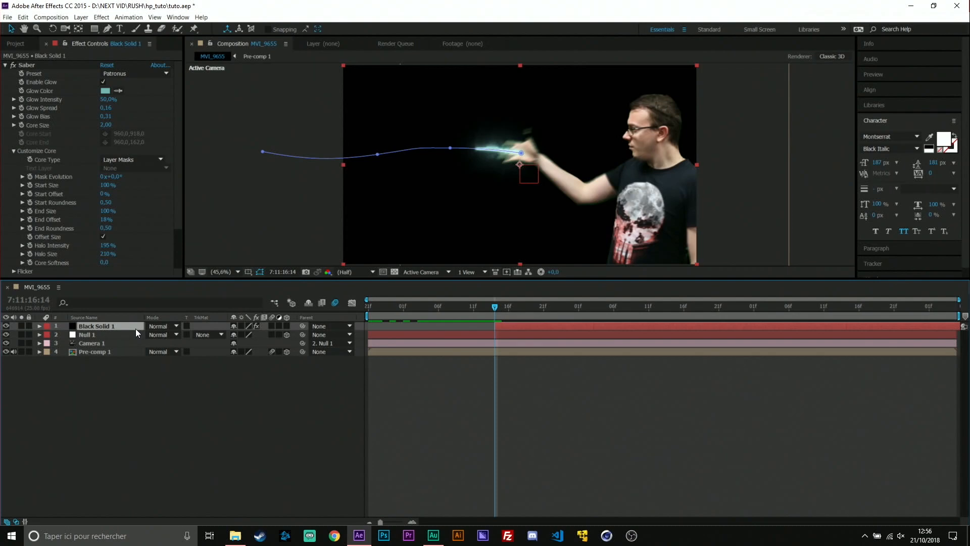
left_click(30, 196)
left_click(31, 219)
key("u")
left_click_drag(493, 307, 594, 311)
left_click_drag(236, 352, 262, 344)
left_click_drag(523, 344, 558, 350)
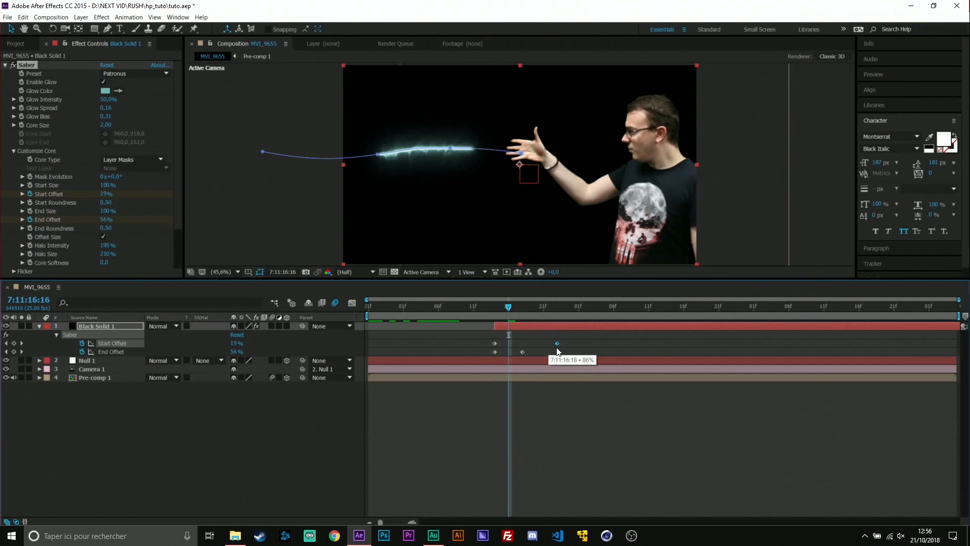
Step: Scrub through the beam animation, return to 7:11:16:14 and collapse the black solid's properties
left_click_drag(510, 307, 511, 327)
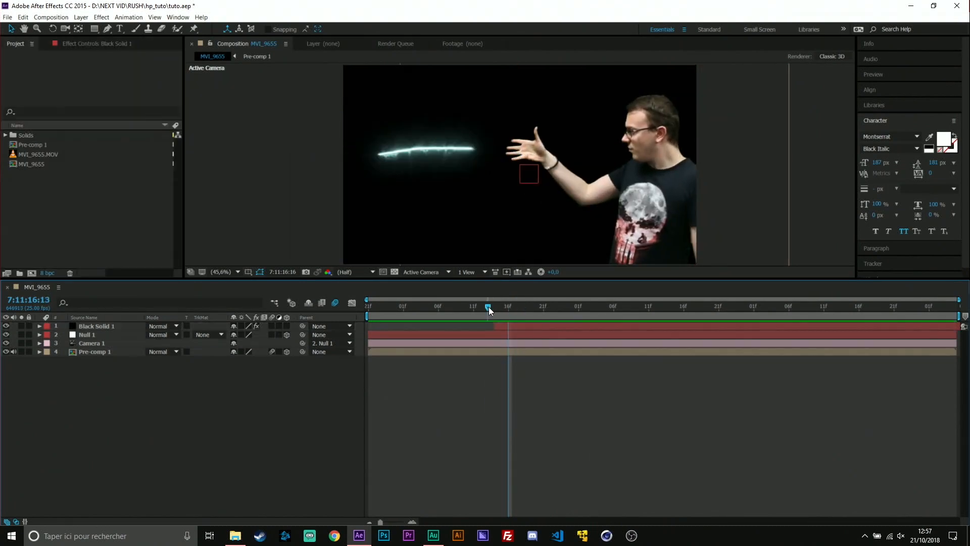
mouse_move(489, 307)
left_mouse_down()
mouse_move(566, 314)
mouse_move(492, 316)
left_mouse_up()
left_click(499, 325)
key("u")
left_click(146, 436)
left_click(40, 325)
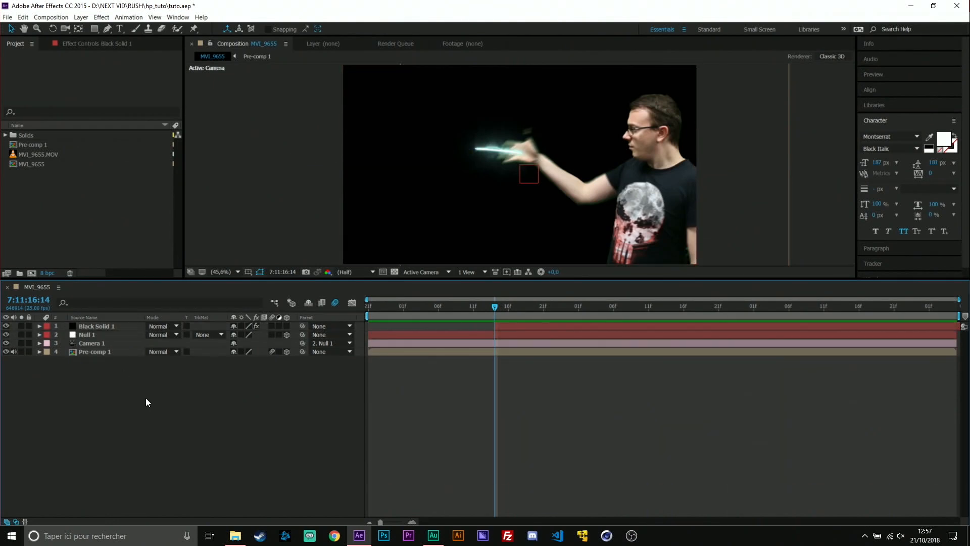
Step: Add a 1920 x 1080 black solid with the Lens Flare effect and set its blending mode to Add
key("ctrl+y")
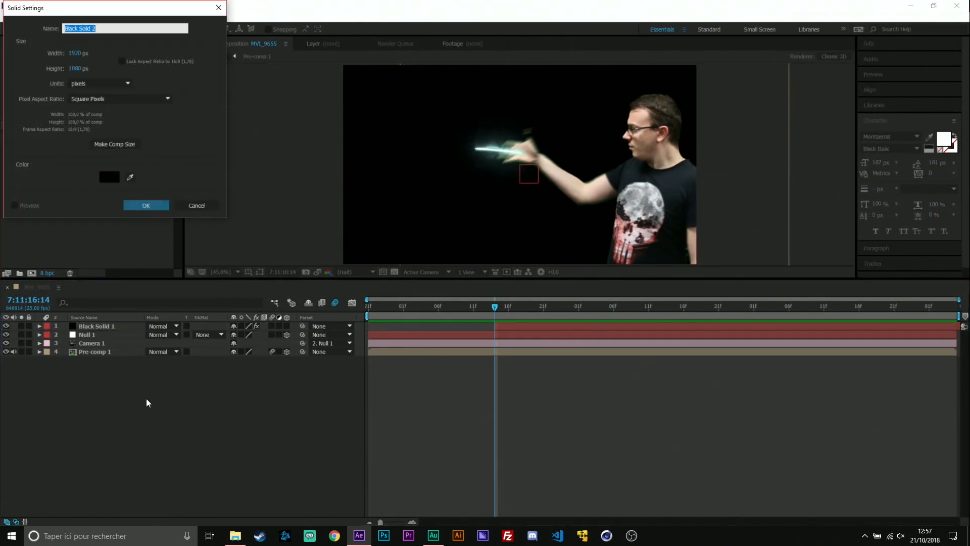
key("Return")
key("ctrl+space")
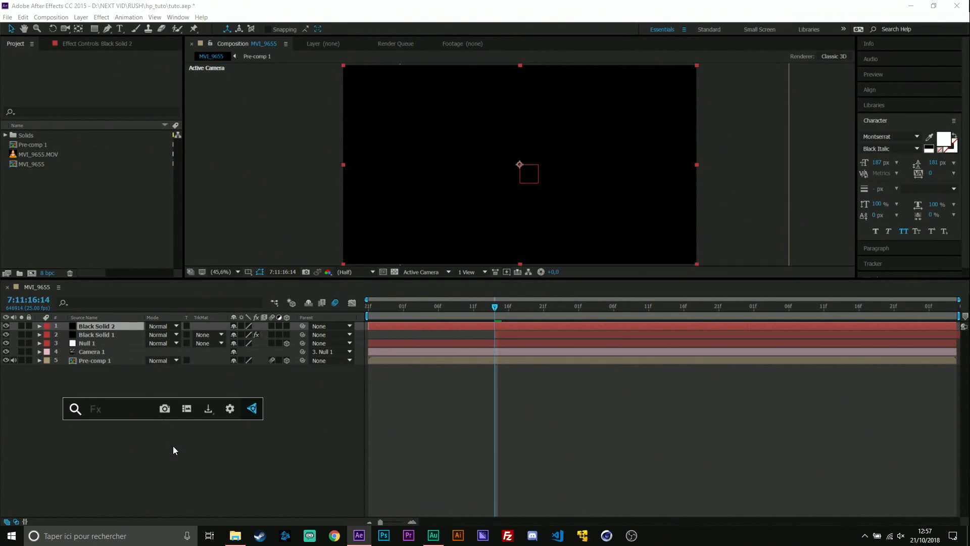
type("flar")
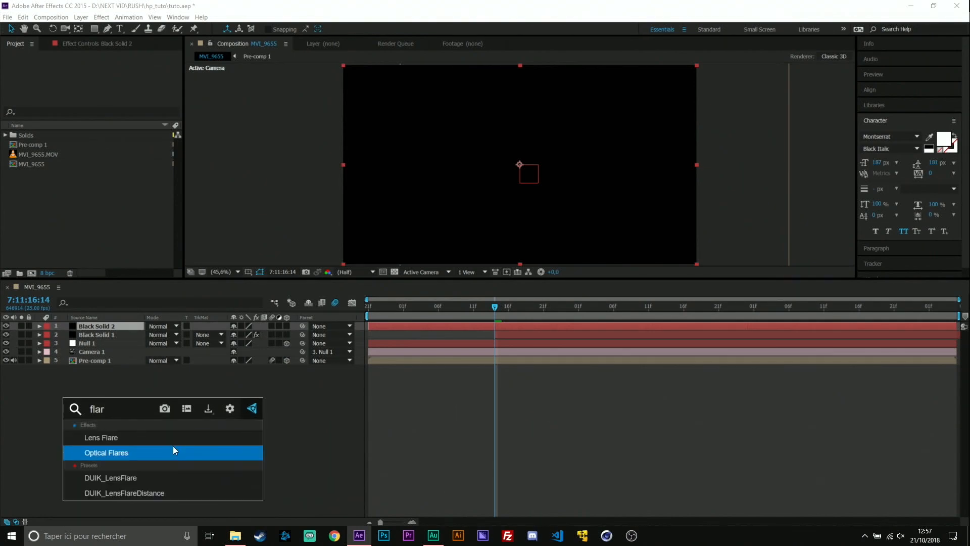
left_click(139, 442)
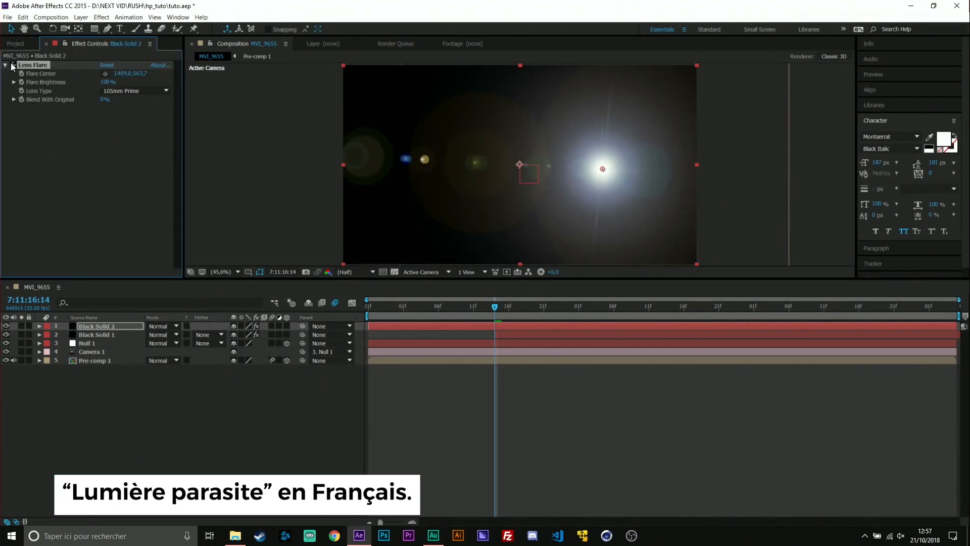
left_click(171, 326)
left_click(208, 234)
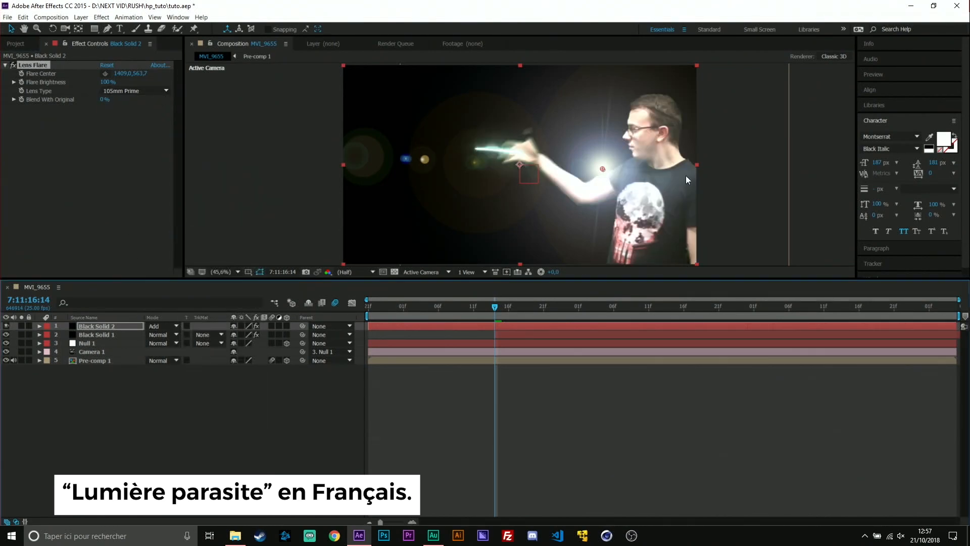
Step: Keyframe the lens flare's Flare Brightness at 100% on 7:11:16:14 and 0% on 7:11:16:13
left_click(22, 82)
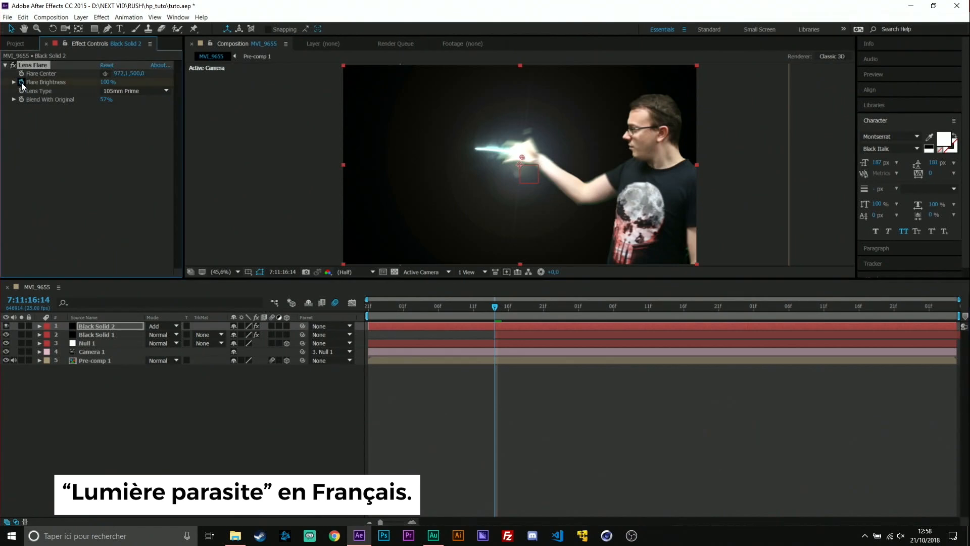
left_click_drag(492, 307, 488, 307)
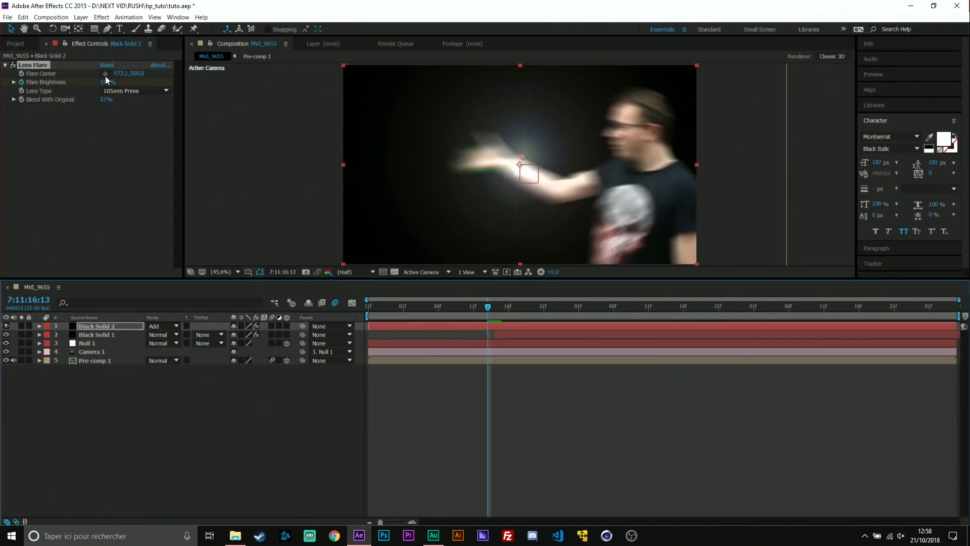
left_click_drag(107, 81, 2, 104)
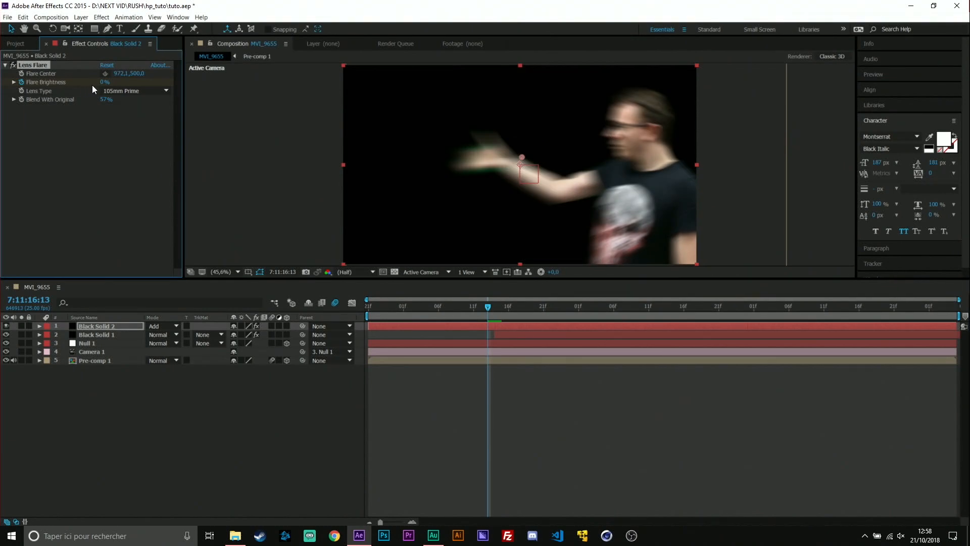
left_click(21, 82)
key("u")
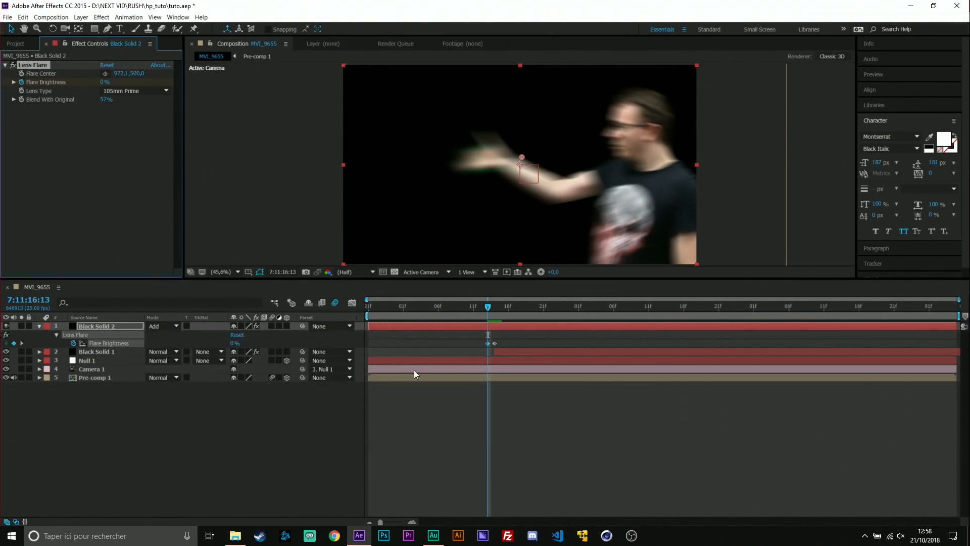
Step: Keyframe a lower Flare Brightness several frames after the flash, and move the flare center on the hand to about 976.5, 460.5
left_click_drag(487, 308, 554, 320)
left_click_drag(234, 344, 178, 348)
left_click_drag(466, 310, 493, 328)
left_click_drag(526, 158, 522, 153)
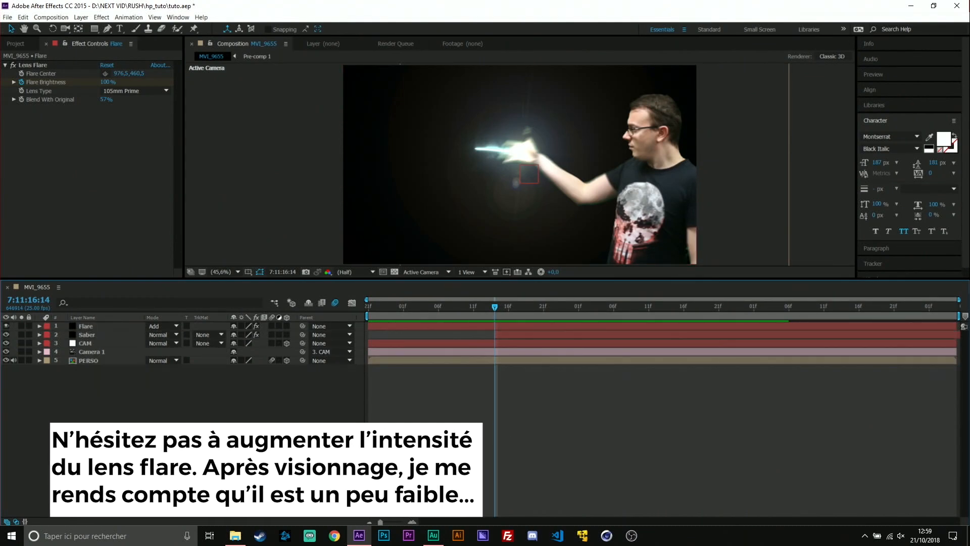
Step: Add another 1920 x 1080 black solid and apply CC Particle World to it
key("ctrl+y")
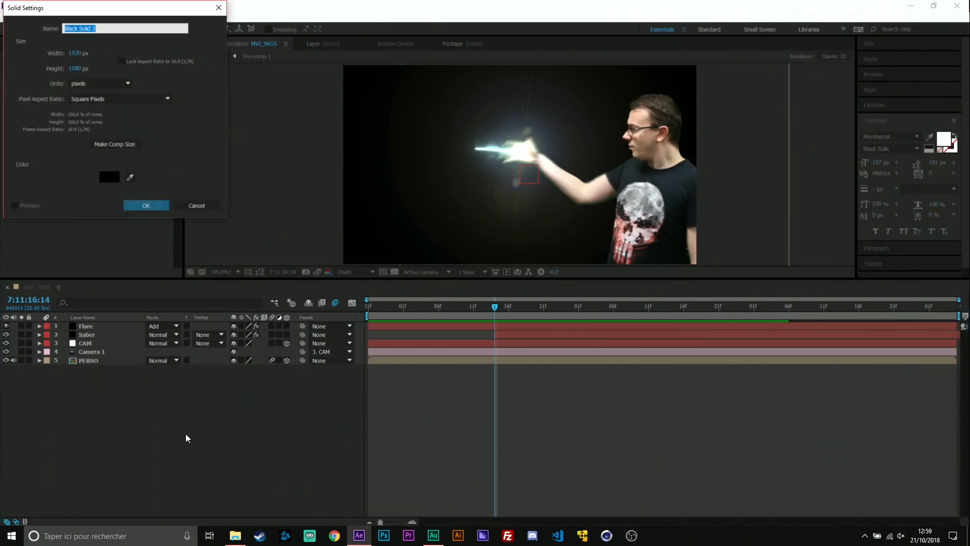
key("Return")
key("ctrl+space")
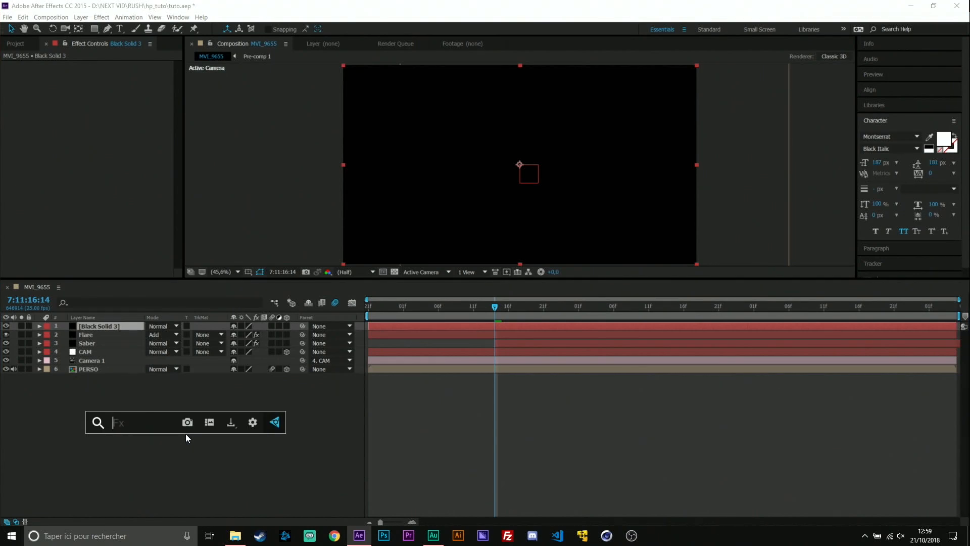
type("cc par")
key("Down")
key("Return")
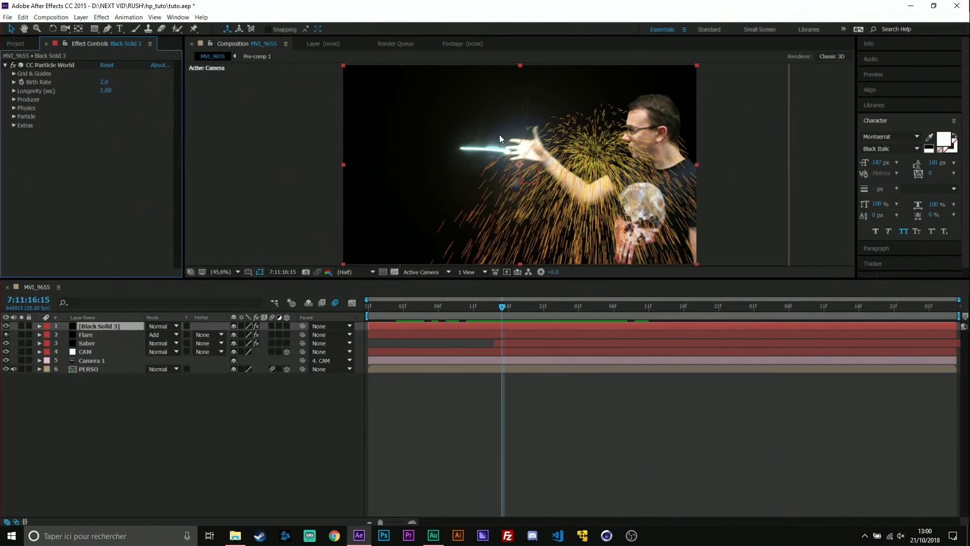
Step: Set Gravity Y to 0 in the Gravity Vector of CC Particle World's Physics settings
left_click(13, 116)
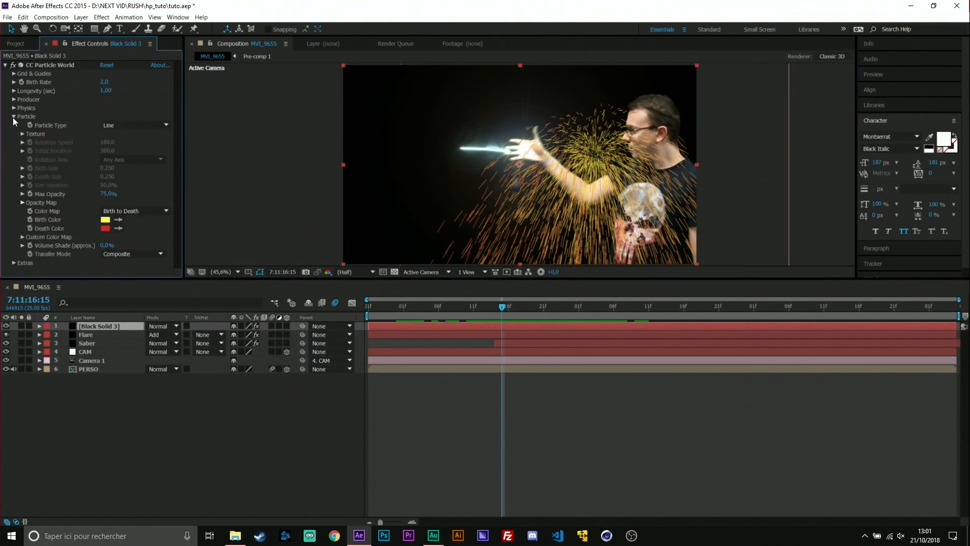
left_click(13, 115)
left_click(14, 108)
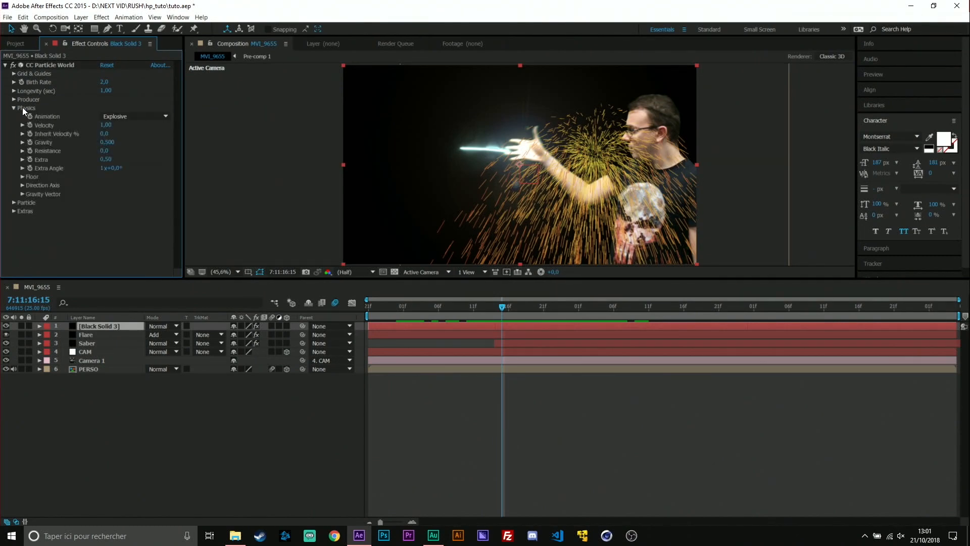
left_click(22, 194)
left_click_drag(108, 211, 77, 218)
left_click(105, 212)
type("0")
left_click(110, 257)
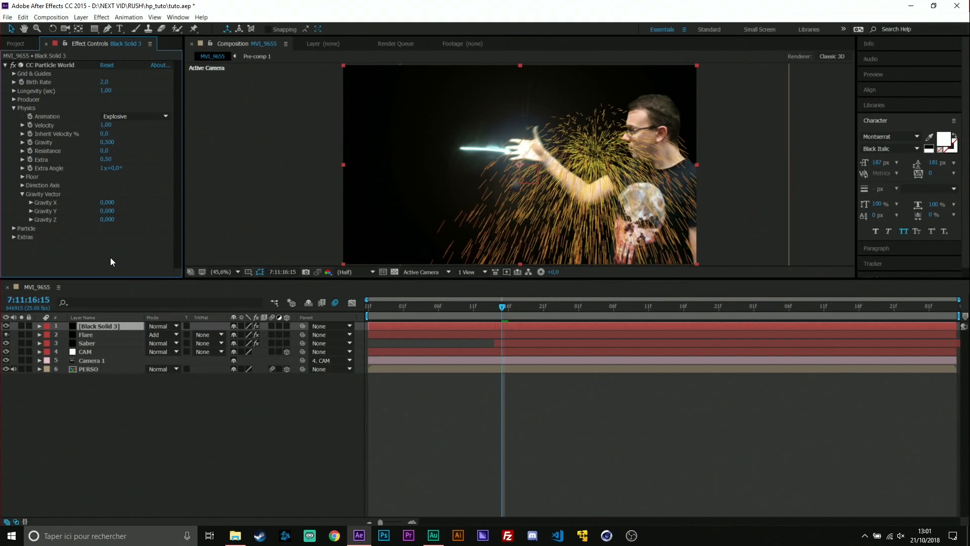
Step: Set Gravity X to -1 in the particle effect's Gravity Vector
left_click_drag(111, 204, 89, 204)
left_click(107, 203)
type("1")
key("BackSpace")
type("-1")
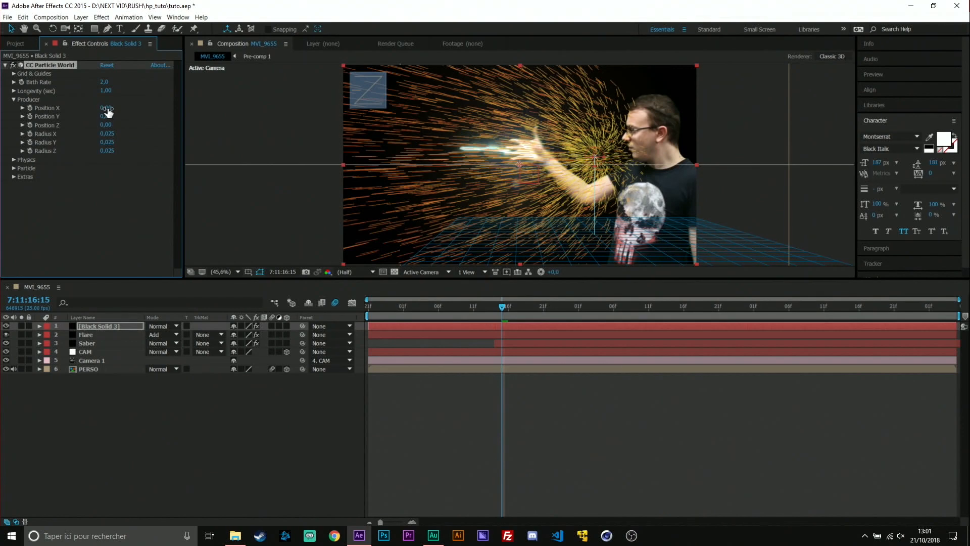
Step: Move the particle producer onto the hand at about X -0.19, Y -0.02, and set Particle Type to Faded Sphere
mouse_move(107, 108)
left_mouse_down()
mouse_move(96, 108)
mouse_move(102, 117)
left_mouse_up()
left_click(13, 99)
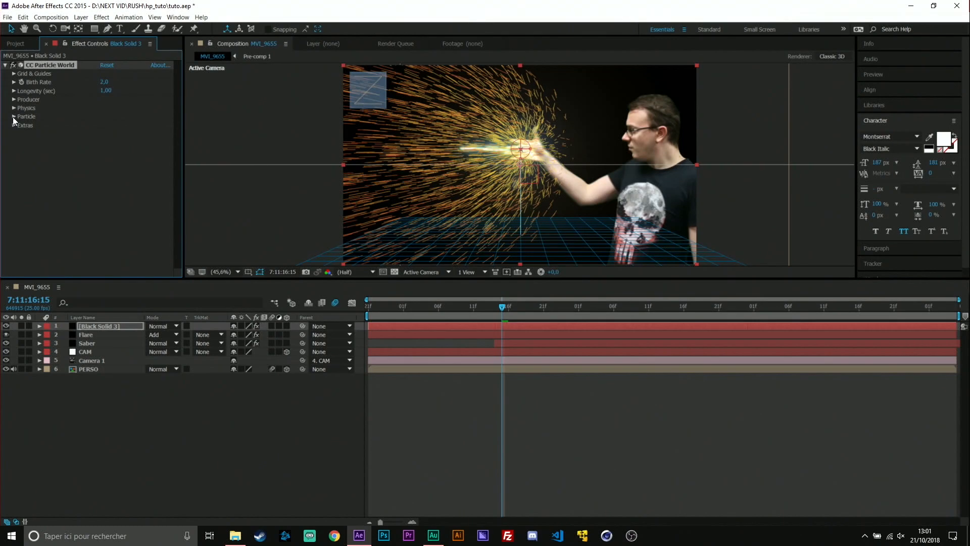
left_click(13, 117)
left_click(147, 126)
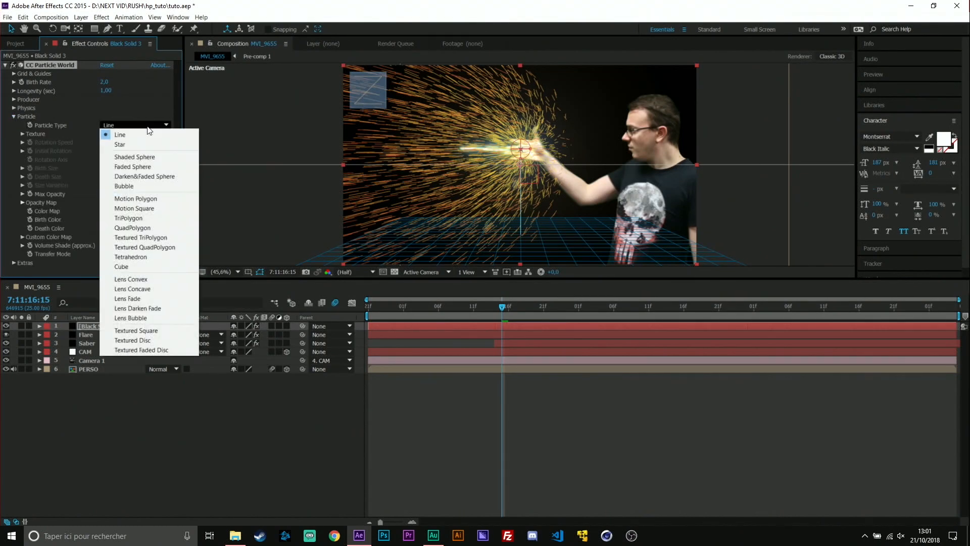
left_click(135, 165)
Step: Keyframe the particles' Birth Rate at 5.8 on 7:11:16:14 and 0 on 7:11:16:13
key("slash")
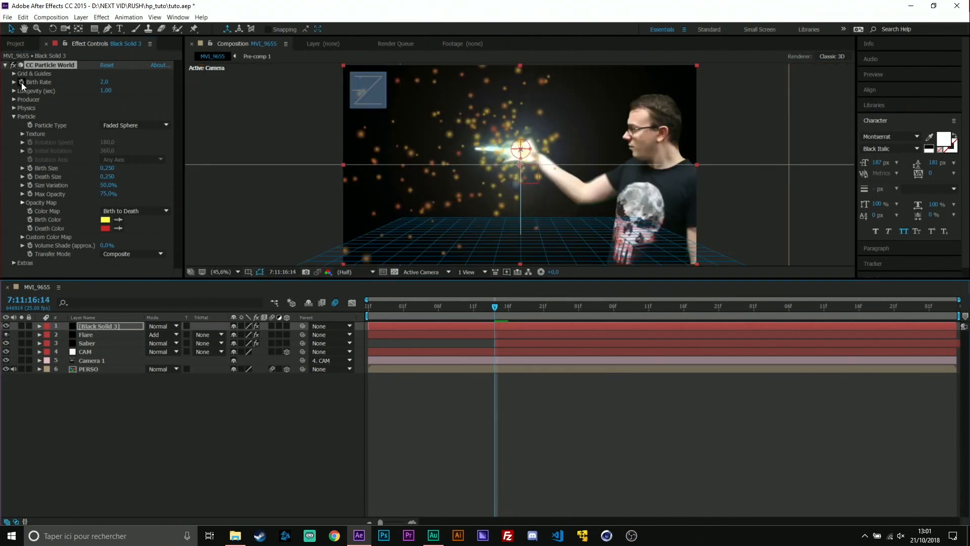
left_click(21, 82)
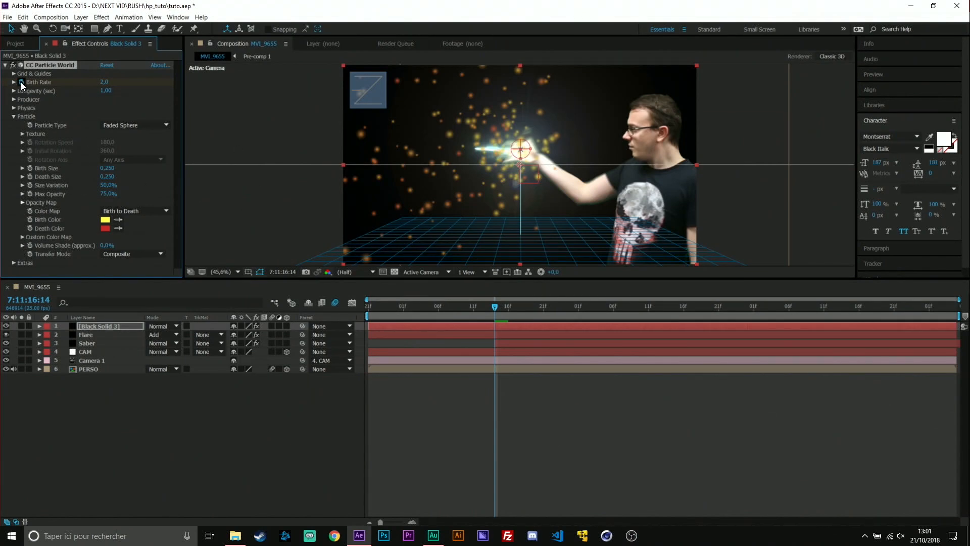
key("u")
left_click_drag(104, 82, 124, 81)
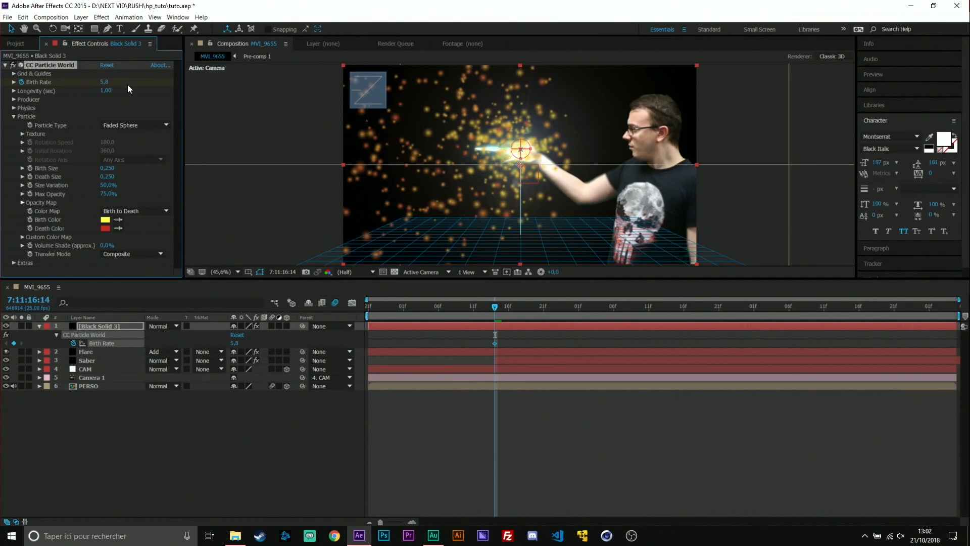
key("Page_Up")
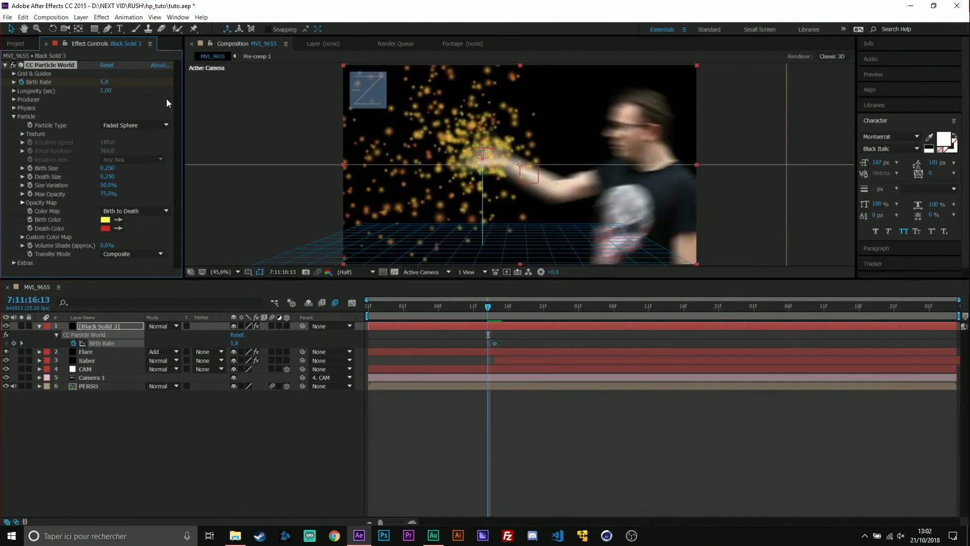
left_click_drag(105, 81, 2, 97)
Step: Keyframe the particles' Birth Rate at 0 on 7:11:16:18, and preview the animation from before the burst
key("Page_Down")
key("Page_Down")
key("Page_Down")
key("Page_Down")
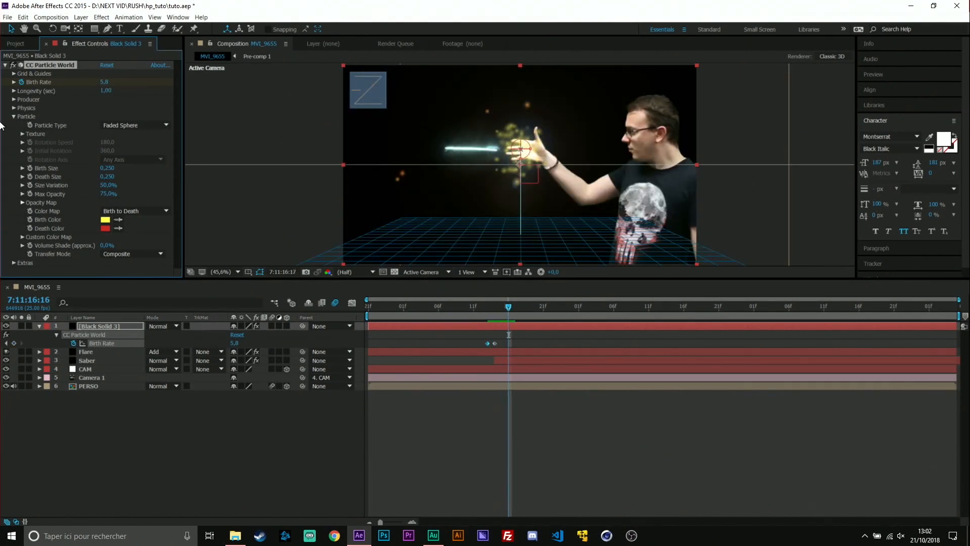
left_click_drag(104, 82, 20, 103)
left_click(480, 310)
key("space")
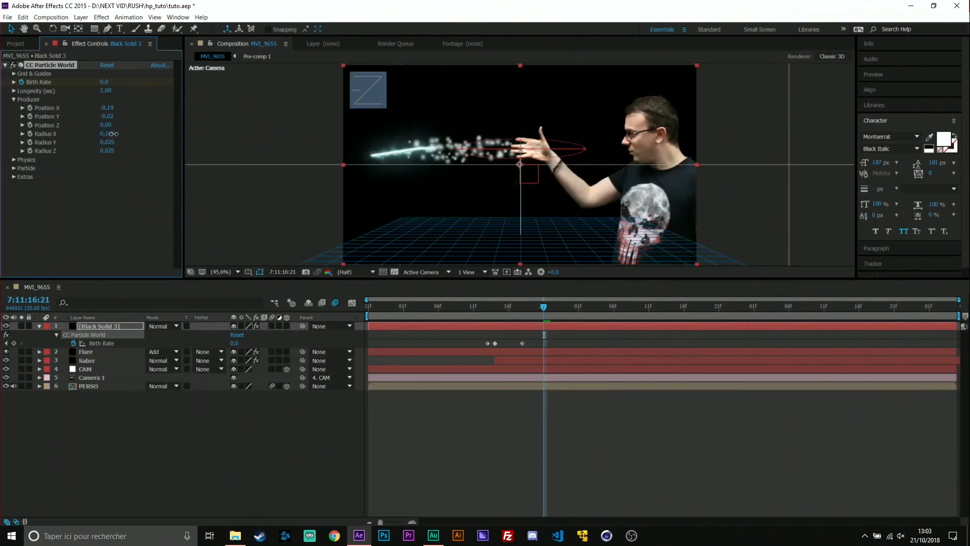
Step: Enable motion blur on the Particules layer and return to just before the particle burst
left_click(271, 326)
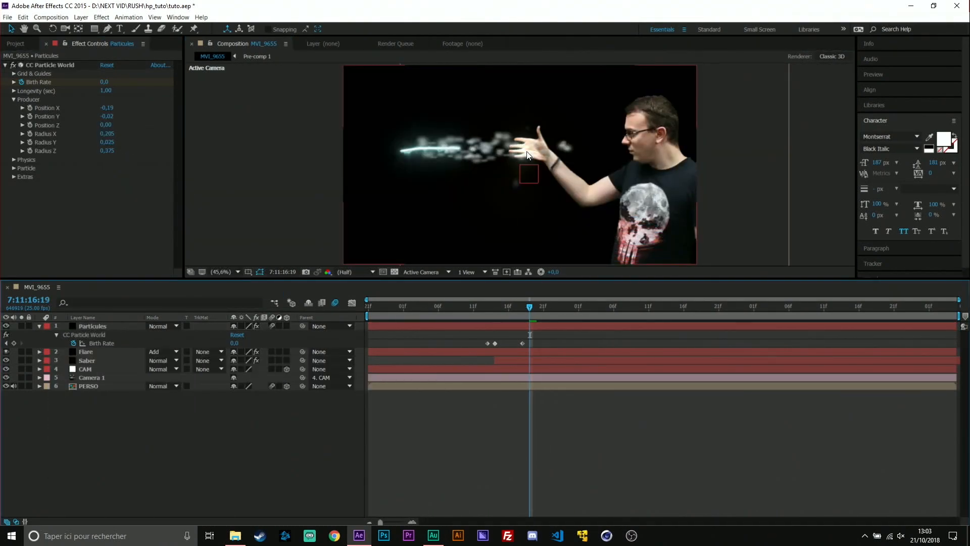
left_click(487, 307)
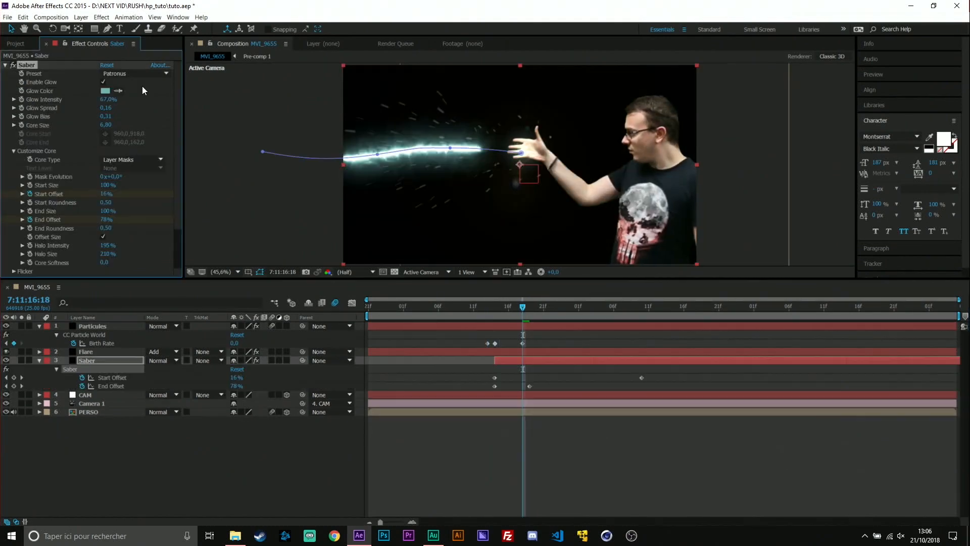
Step: Change the Saber effect's preset to Fusion
left_click(144, 74)
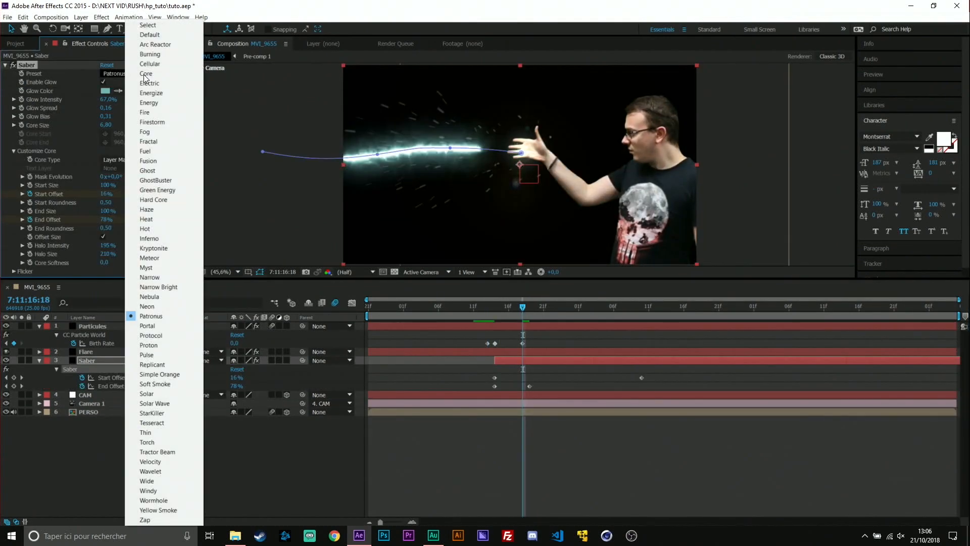
left_click(170, 161)
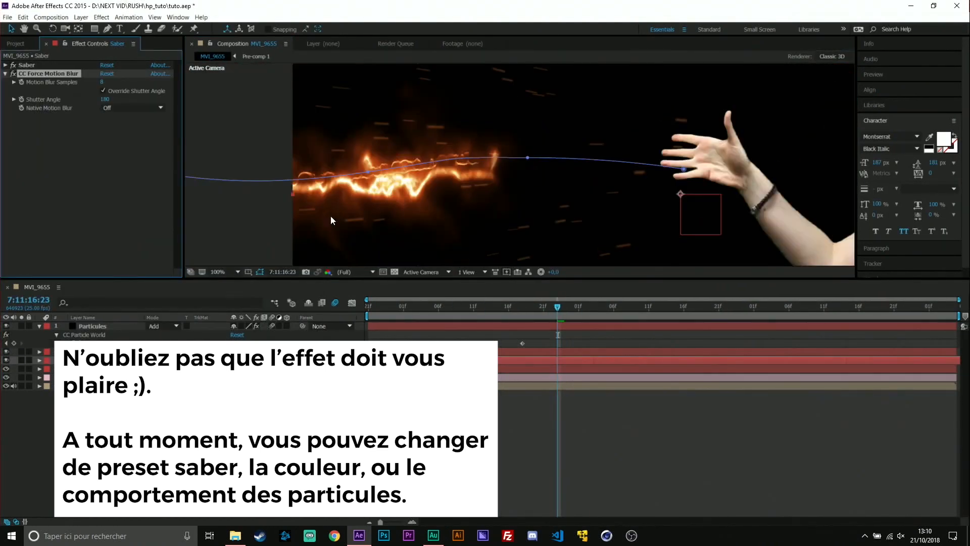
Step: Search the effects for "glow" and apply the Glow effect to the Saber layer
left_click(88, 361)
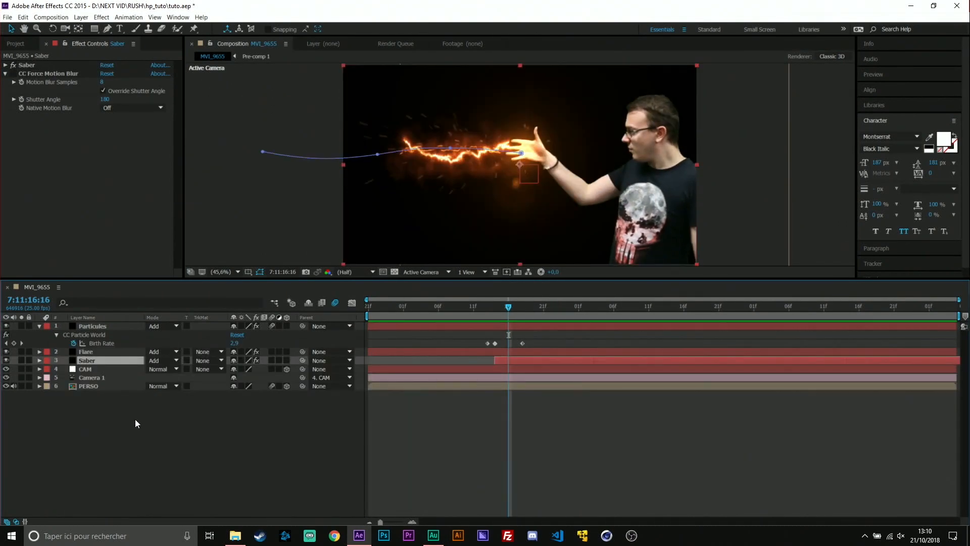
key("ctrl+space")
type("glow")
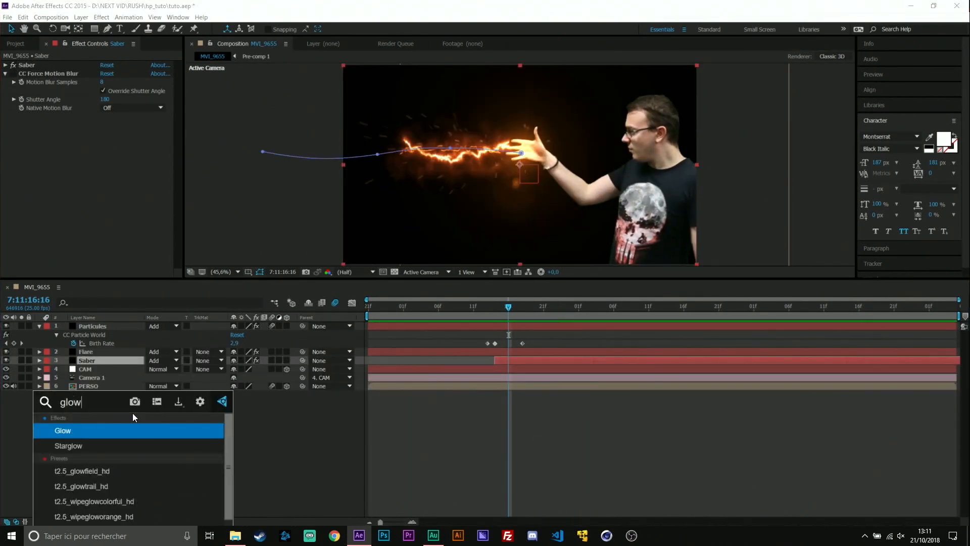
key("Return")
left_click_drag(89, 137, 93, 137)
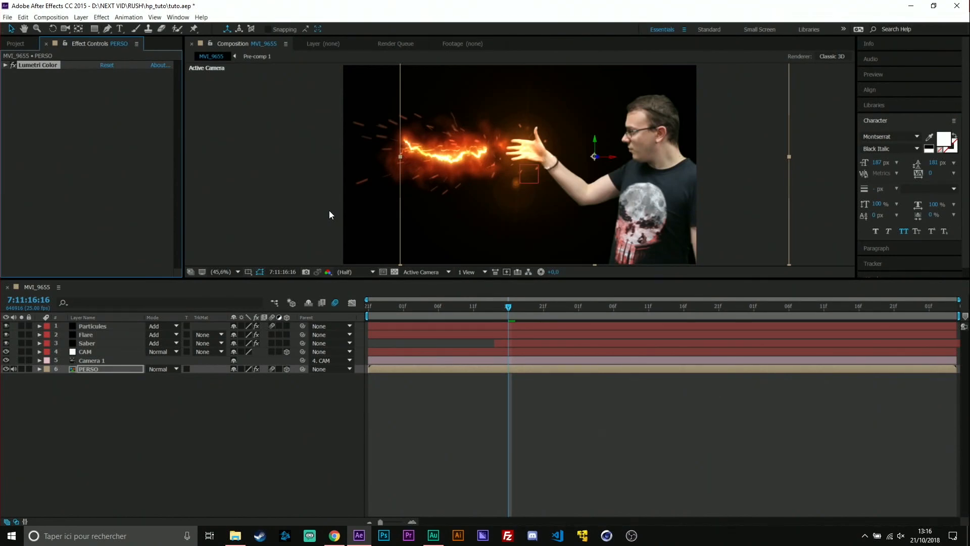
Step: Select the Saber layer to bring up its effect settings, with the beam and hand shown close up
scroll(472, 165, "up", 3)
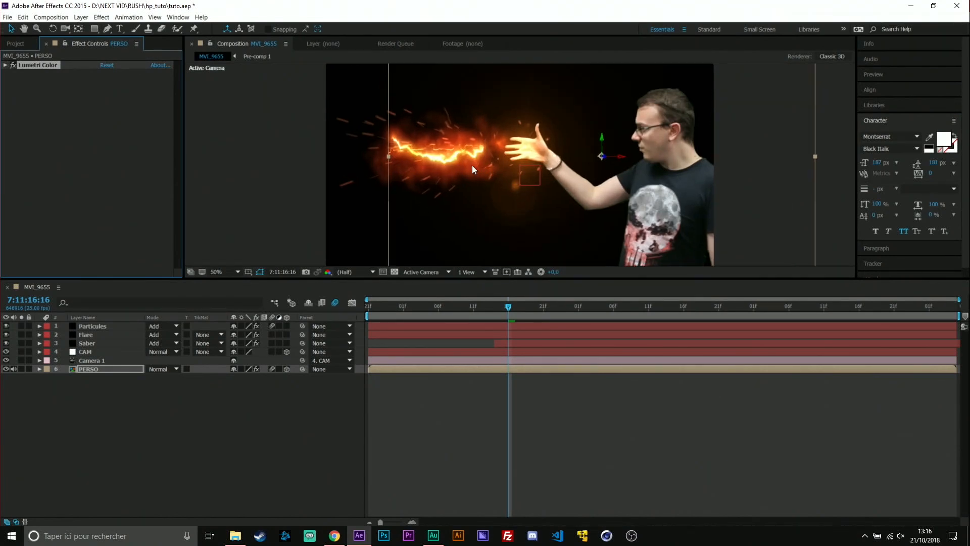
left_click(116, 343)
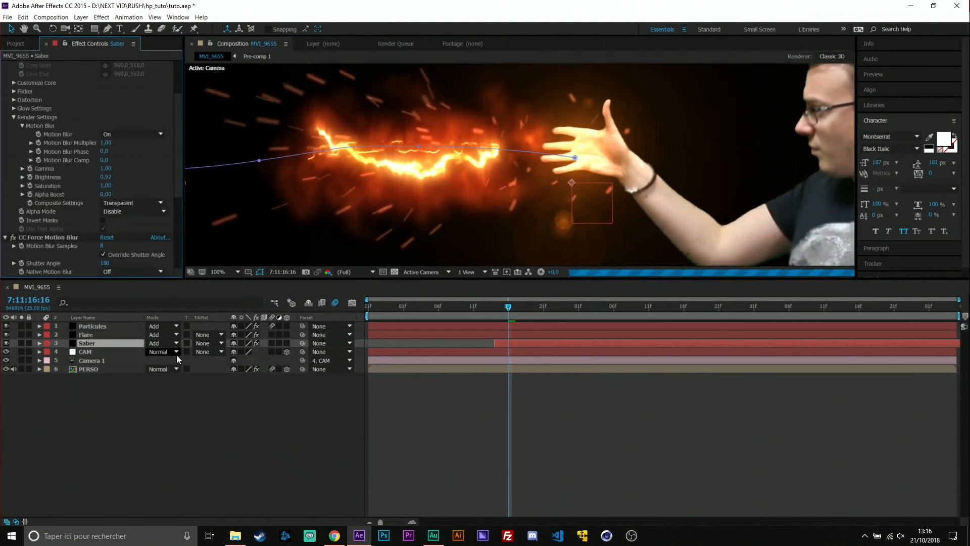